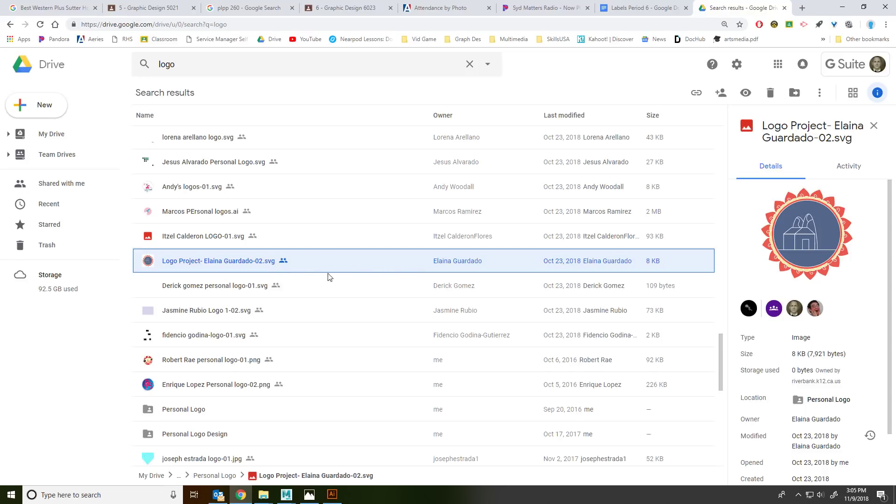
Step: Download the selected Logo Project SVG file from Drive and show it in its download folder
right_click(243, 265)
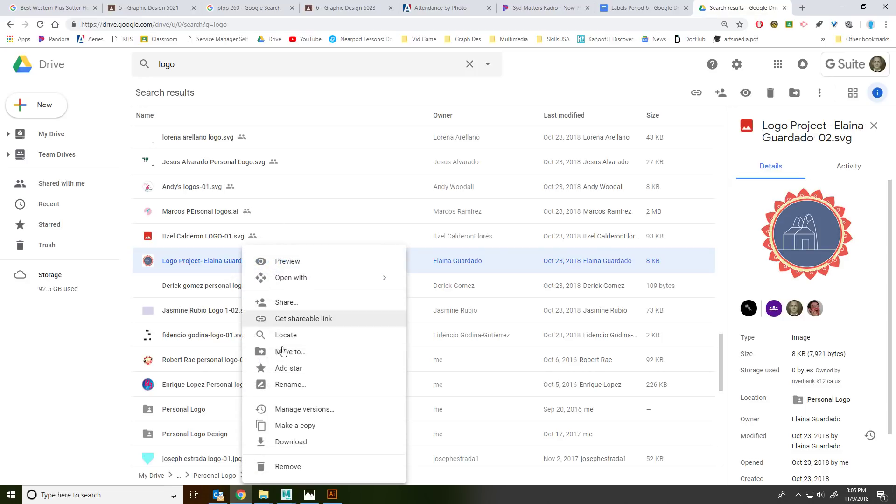
click(320, 447)
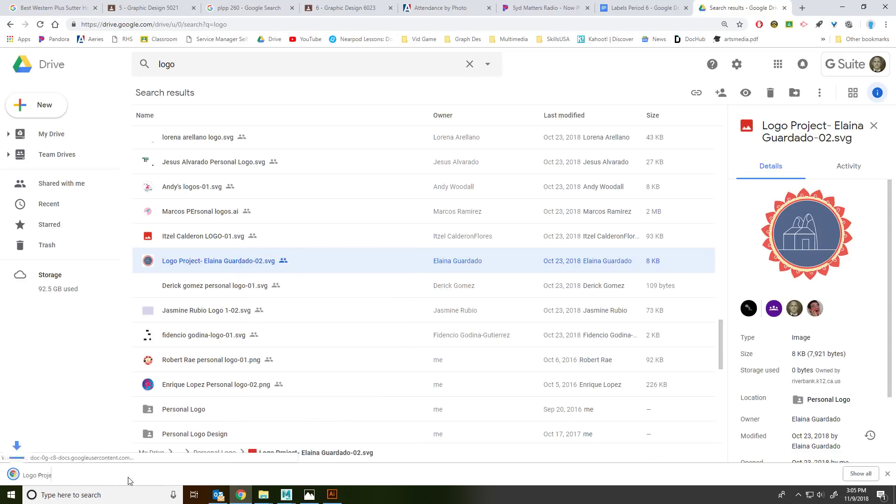
click(96, 476)
click(107, 445)
Step: Switch to Illustrator and open the downloaded Logo Project SVG from the Downloads folder
click(332, 494)
mouse_move(261, 496)
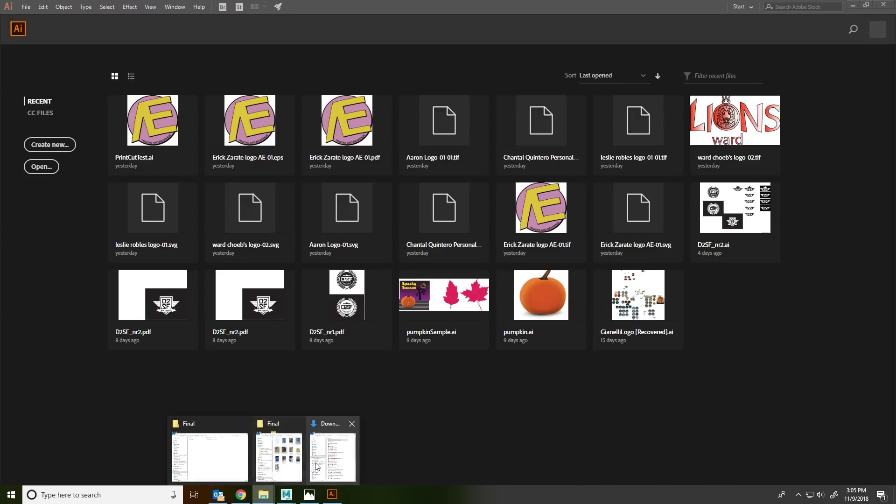
click(330, 456)
drag(219, 187, 716, 340)
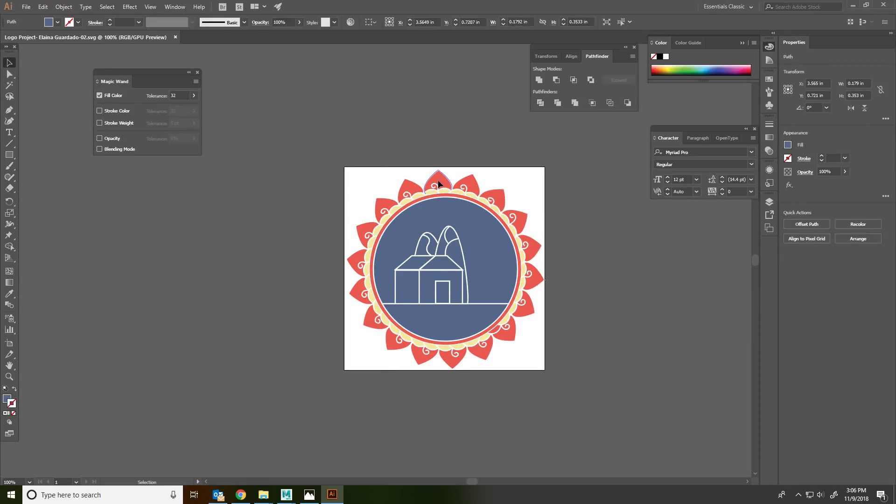
Step: Move the whole logo artwork off the artboard onto the empty canvas beside it
click(432, 183)
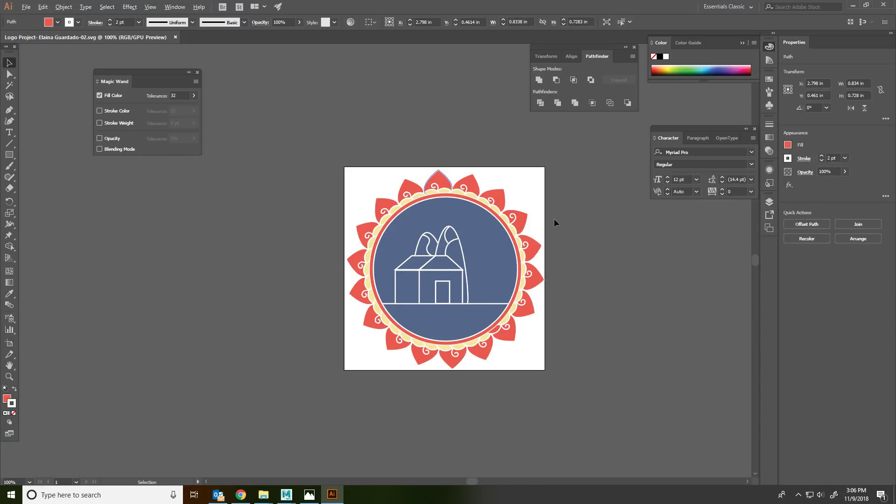
scroll(536, 250, up, 1)
scroll(536, 248, down, 2)
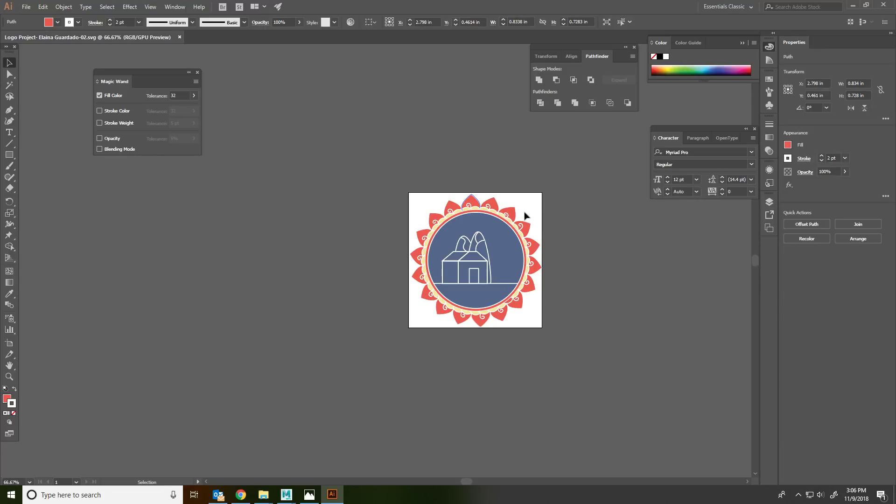
drag(515, 150, 435, 352)
drag(570, 189, 404, 347)
drag(484, 270, 340, 270)
click(340, 168)
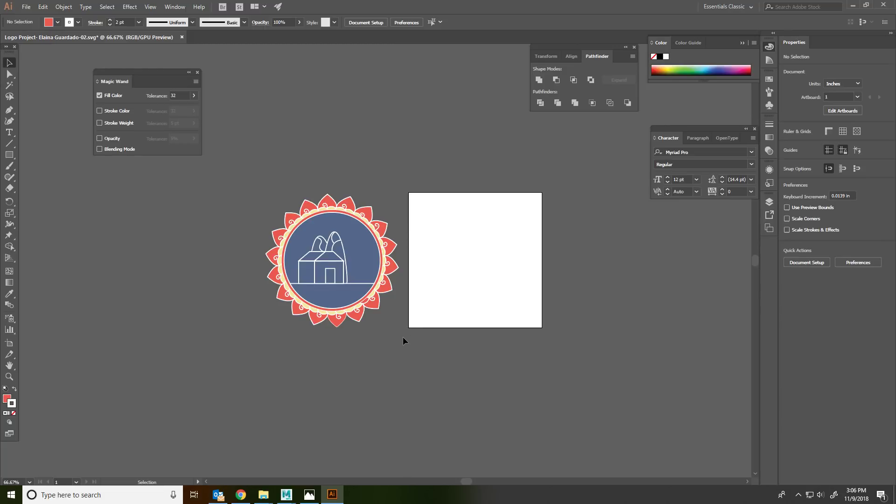
Step: Examine the stroked outlines of the house and domes up close with all logo paths selected
drag(400, 343, 248, 182)
scroll(326, 243, up, 5)
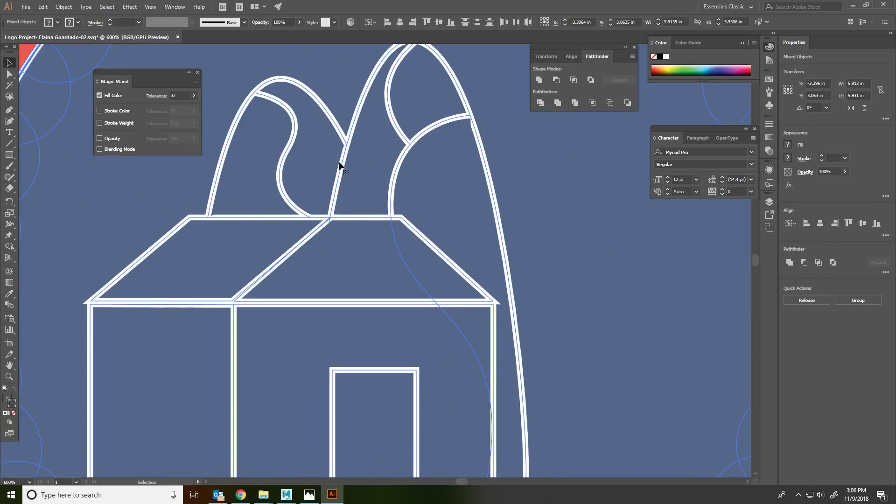
scroll(417, 160, down, 1)
scroll(416, 160, down, 4)
key(ctrl+shift+a)
scroll(423, 127, up, 4)
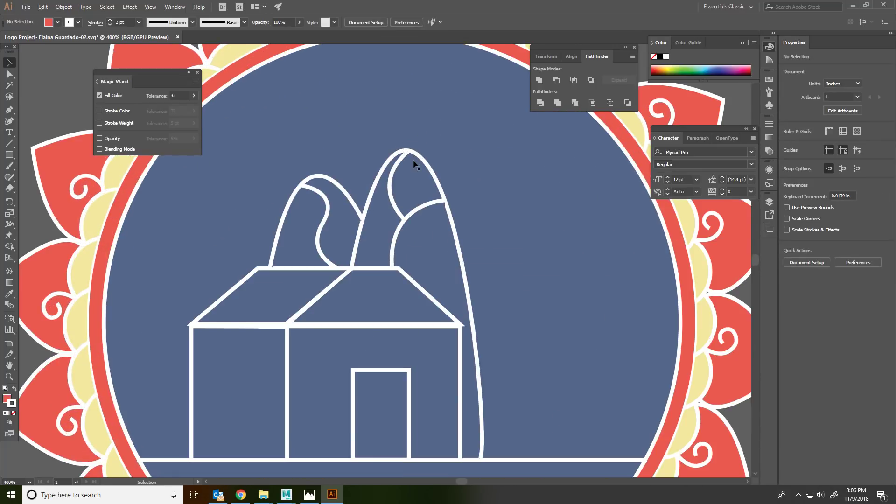
Step: Try enlarging the curved line inside the taller dome to about 2.82 × 10.04 in, and undo the scaling
click(407, 155)
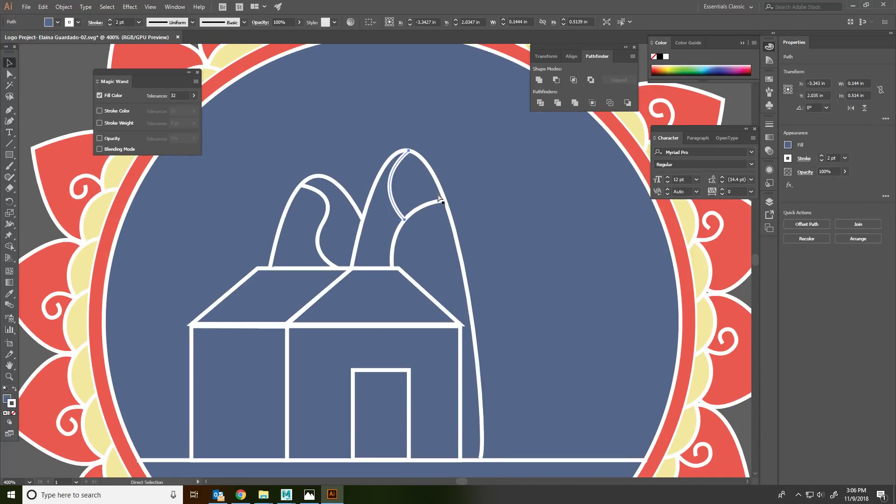
scroll(434, 197, down, 1)
scroll(431, 196, down, 6)
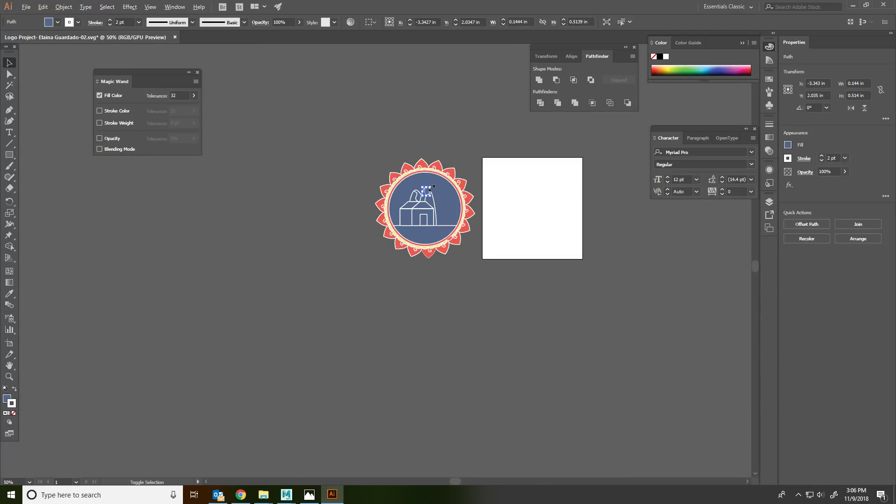
drag(430, 189, 478, 113)
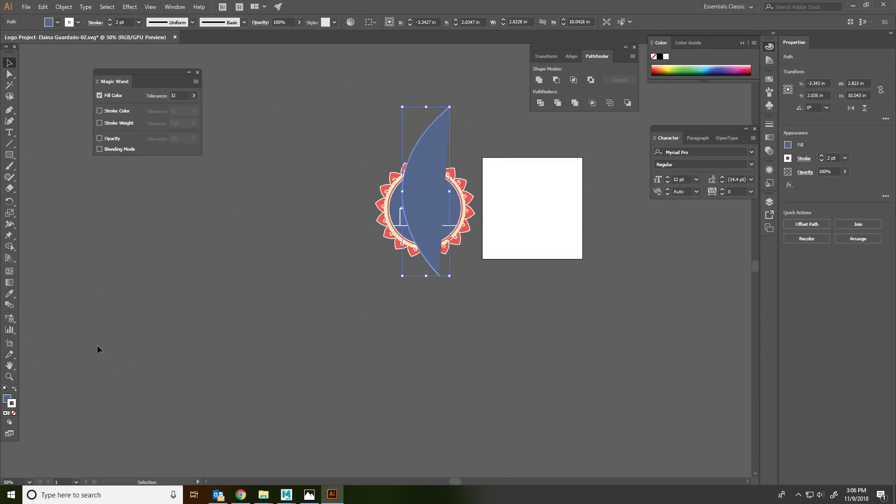
click(394, 160)
scroll(455, 166, up, 8)
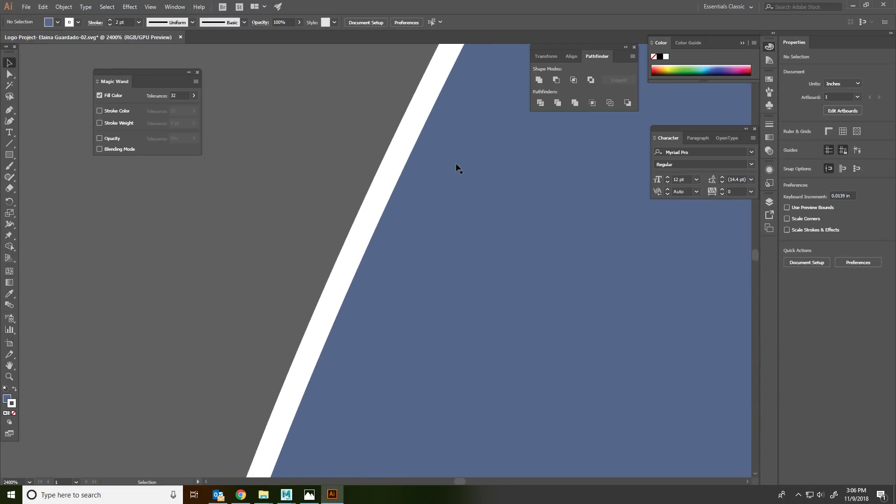
scroll(448, 192, down, 8)
key(ctrl+z)
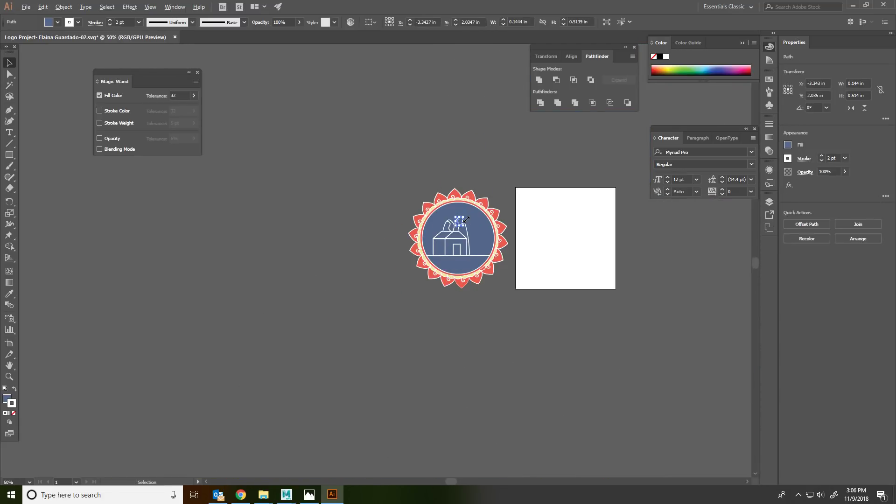
Step: Try shrinking the same curved line inside the taller dome, and undo the scaling
scroll(466, 219, up, 5)
drag(437, 208, 431, 234)
scroll(431, 233, up, 7)
key(ctrl+z)
scroll(387, 211, down, 7)
Step: Expand the fill and stroke of the entire logo artwork, and clear the selection
click(318, 315)
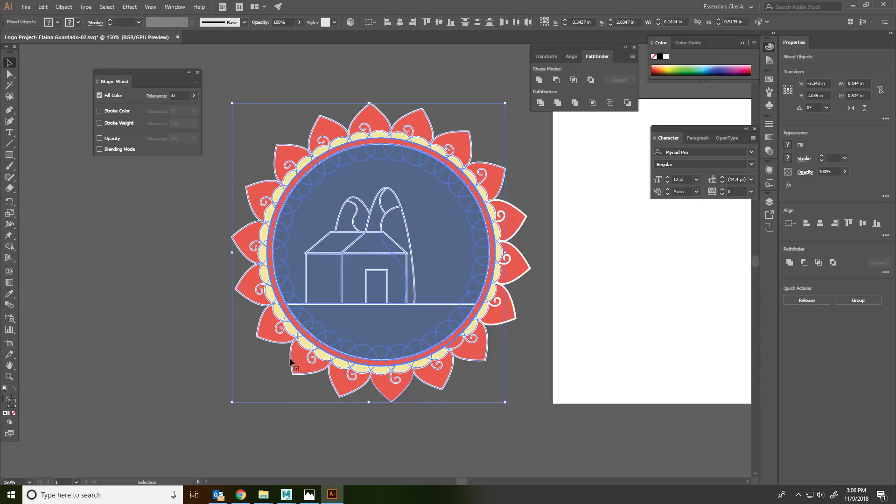
click(229, 104)
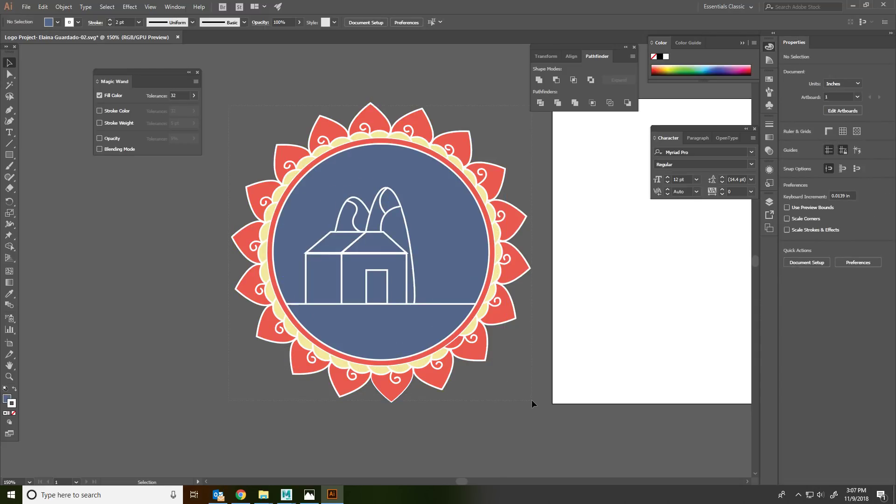
drag(511, 385, 522, 394)
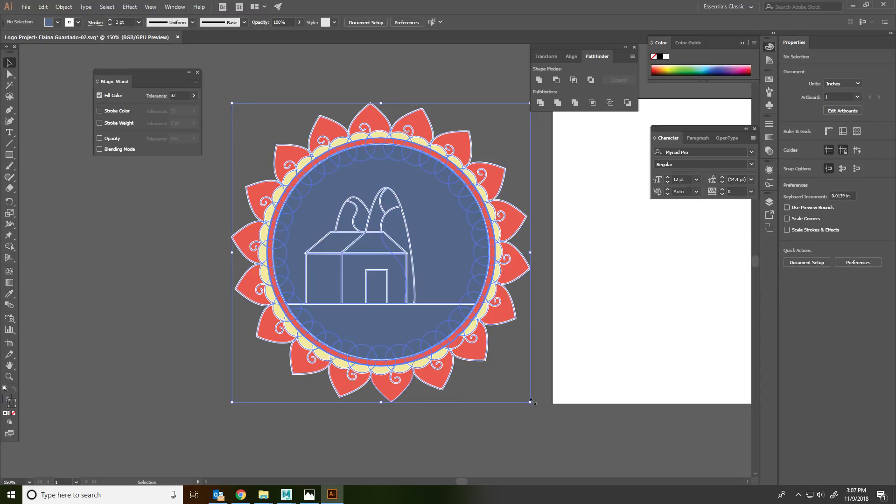
click(129, 7)
mouse_move(102, 4)
mouse_move(66, 5)
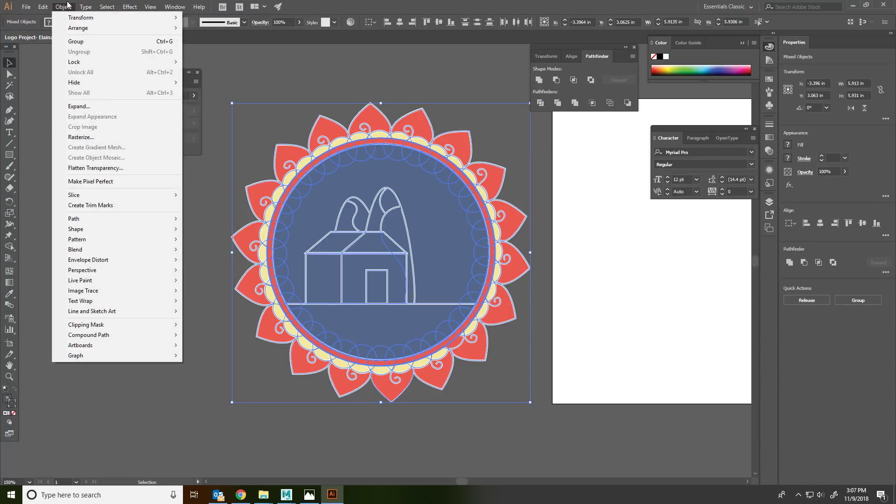
click(96, 107)
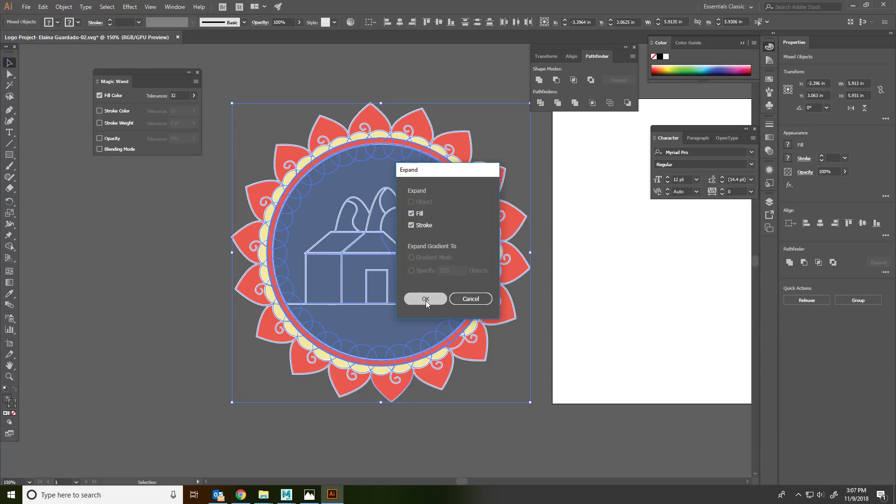
click(425, 299)
click(184, 289)
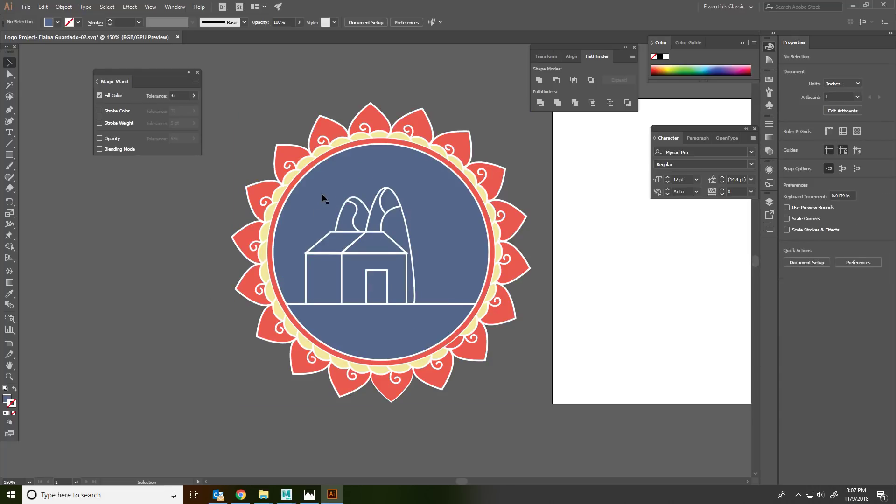
Step: Try enlarging the smaller dome's expanded outline to about 4.37 × 4.30 in, and undo the scaling
scroll(355, 194, up, 1)
scroll(363, 232, up, 5)
click(384, 208)
click(381, 213)
key(ctrl+1)
shift+click(371, 177)
click(335, 107)
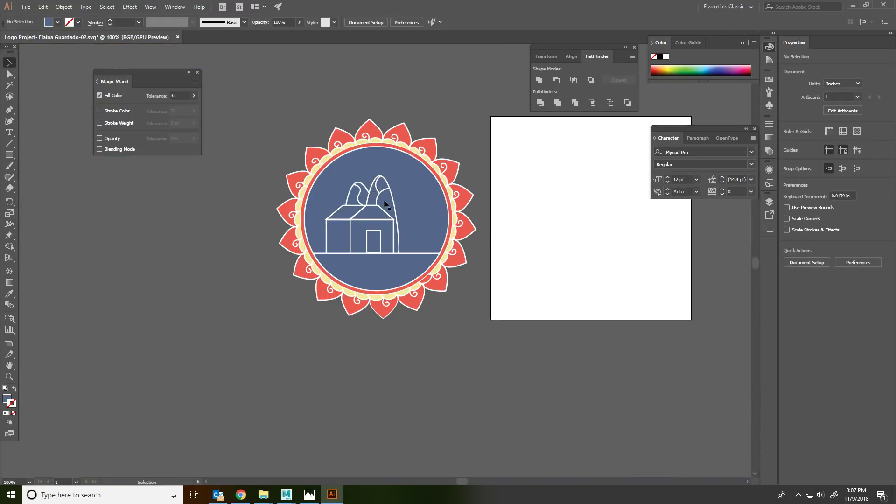
click(366, 188)
drag(369, 182, 421, 85)
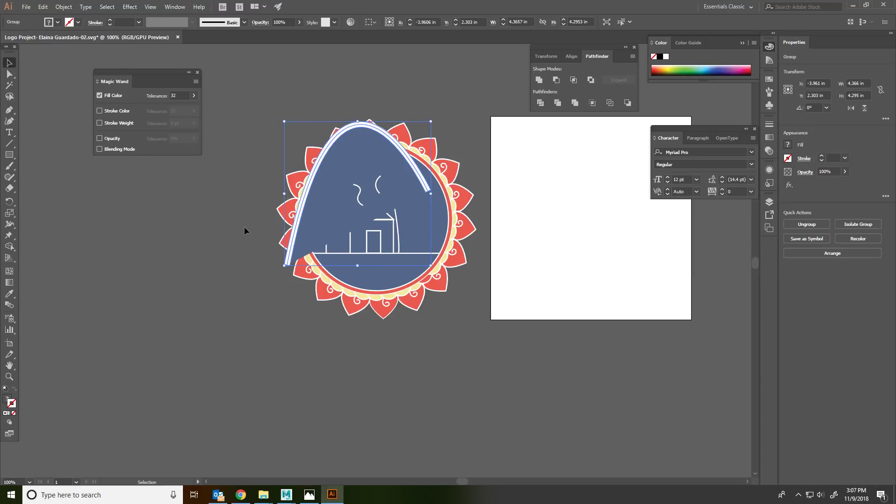
key(ctrl+z)
Step: Try shrinking the smaller dome's expanded outline to about 0.05 × 0.05 in, and undo the scaling
scroll(332, 199, up, 5)
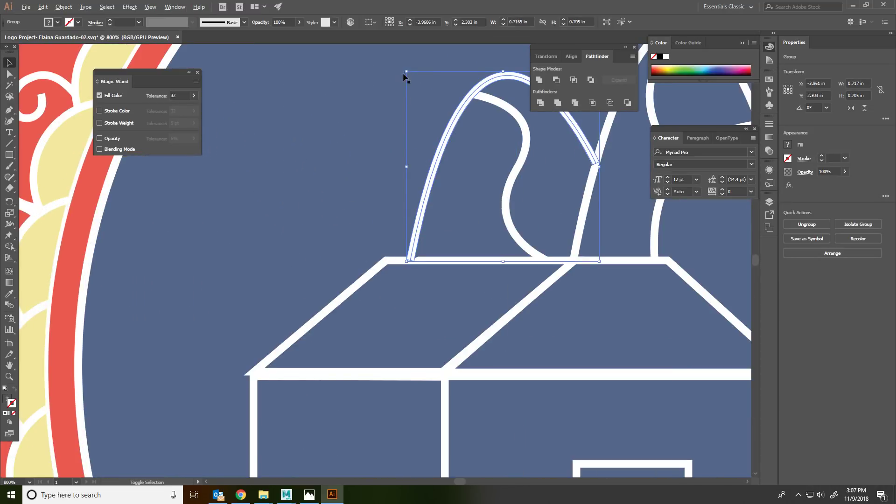
drag(406, 71, 470, 163)
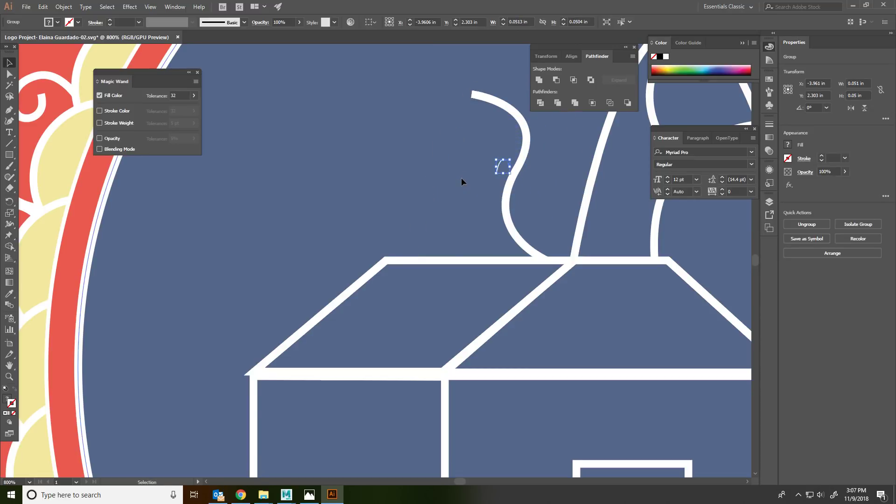
key(ctrl+z)
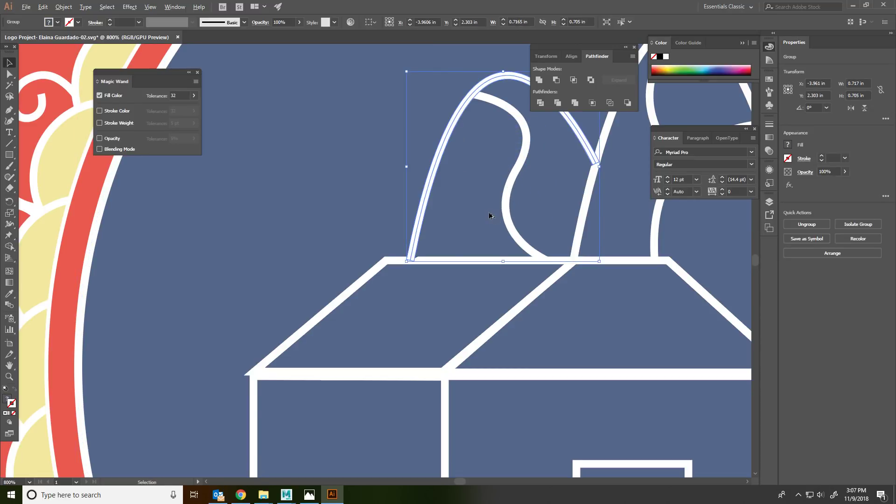
scroll(489, 215, down, 5)
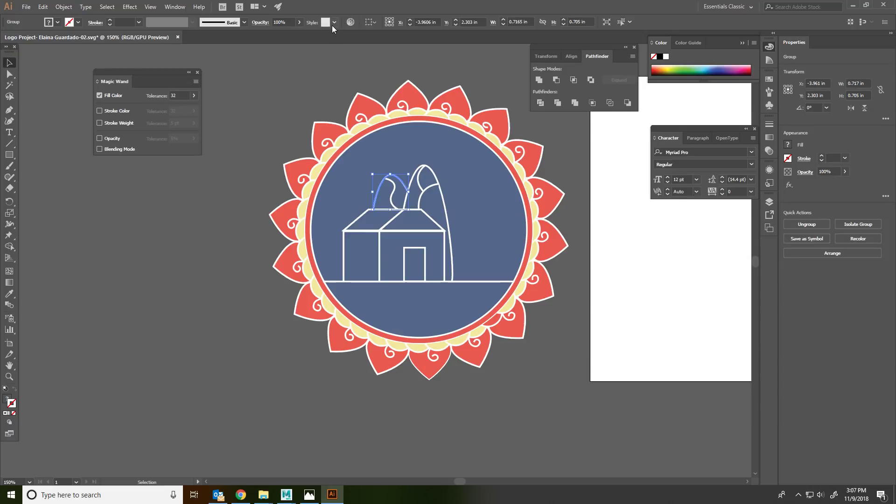
Step: Duplicate Layer 1 with the entire logo and rename the copy Cut Out
click(304, 125)
drag(552, 353, 580, 286)
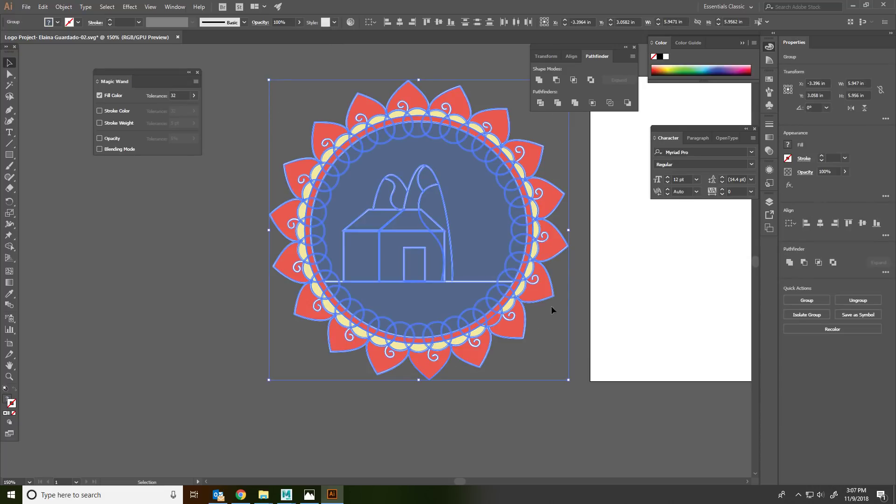
click(768, 204)
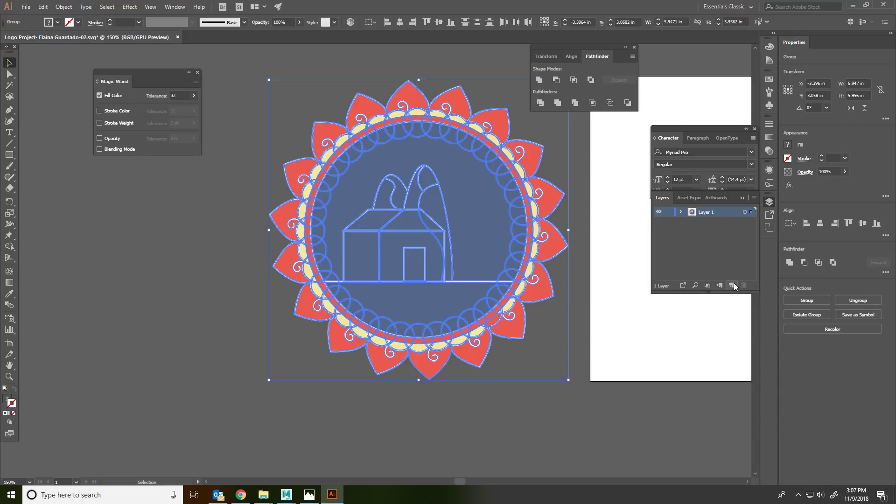
drag(709, 212, 733, 285)
double_click(713, 212)
text(c)
Step: Lock and hide Layer 1, leaving only the Cut Out layer visible
click(664, 221)
click(659, 221)
click(658, 211)
click(659, 212)
click(659, 212)
click(659, 212)
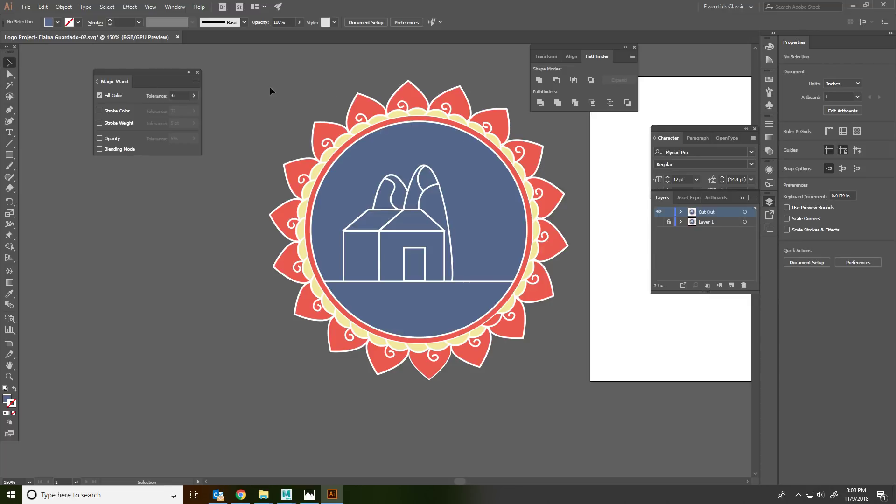
Step: Unite all artwork on the Cut Out layer into one silhouette with Pathfinder
drag(270, 86, 586, 451)
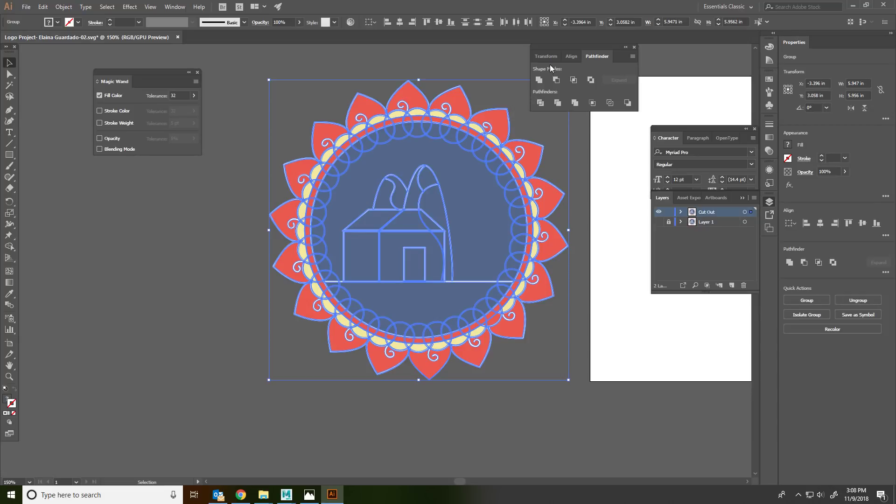
click(175, 6)
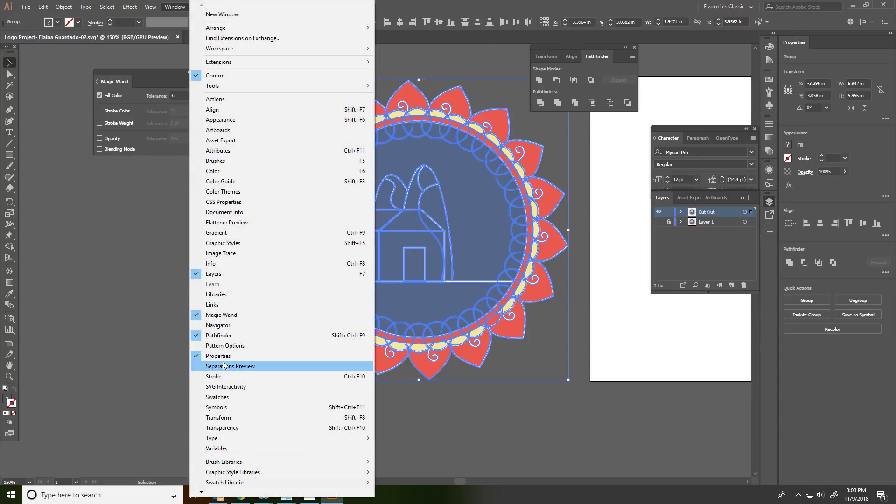
click(174, 5)
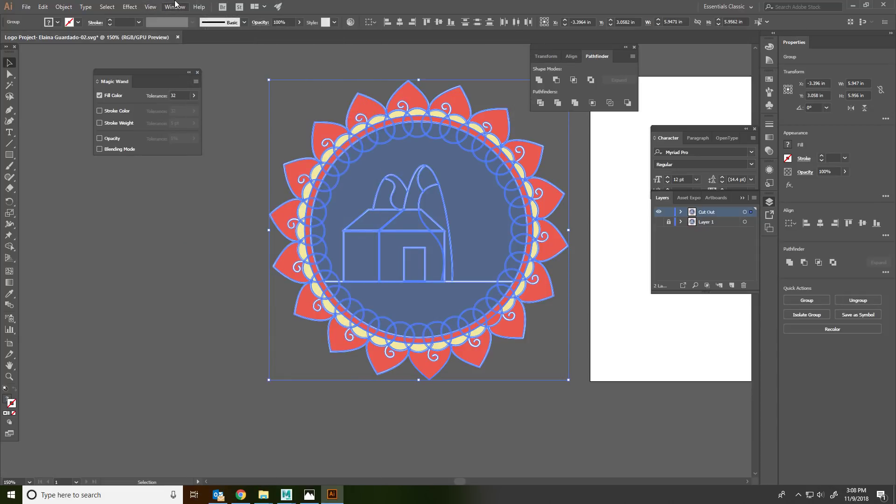
click(539, 79)
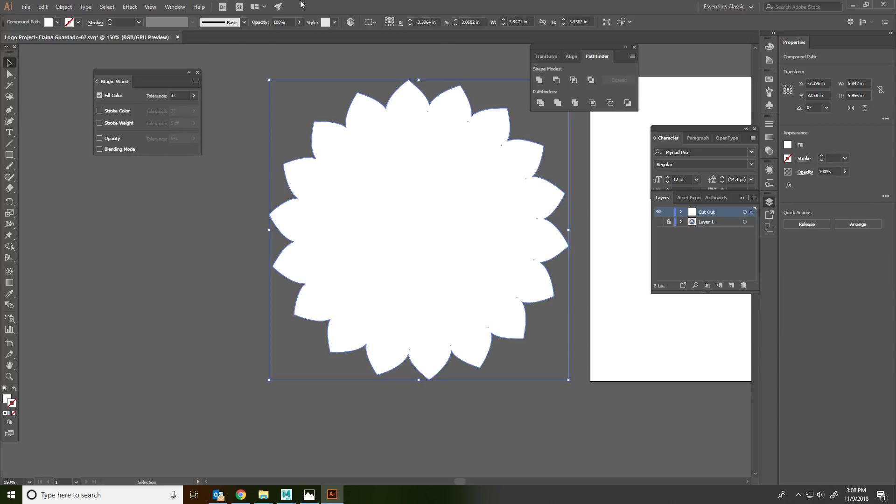
Step: Examine the interior of the united silhouette near the petal edges for leftover gaps
click(167, 245)
click(501, 198)
scroll(530, 261, up, 4)
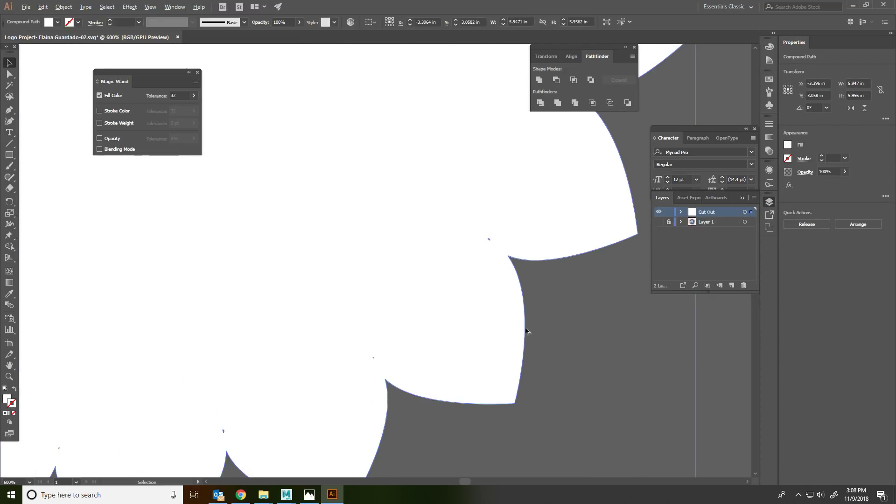
scroll(508, 266, up, 7)
scroll(448, 234, down, 8)
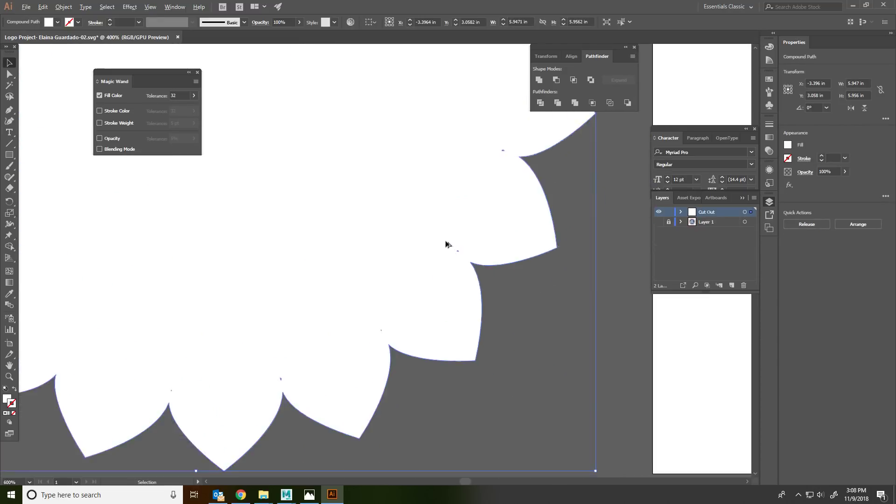
Step: Merge the tiny gaps near the silhouette's lower-right petal notches into the shape with Shape Builder
scroll(178, 380, up, 3)
scroll(334, 224, up, 6)
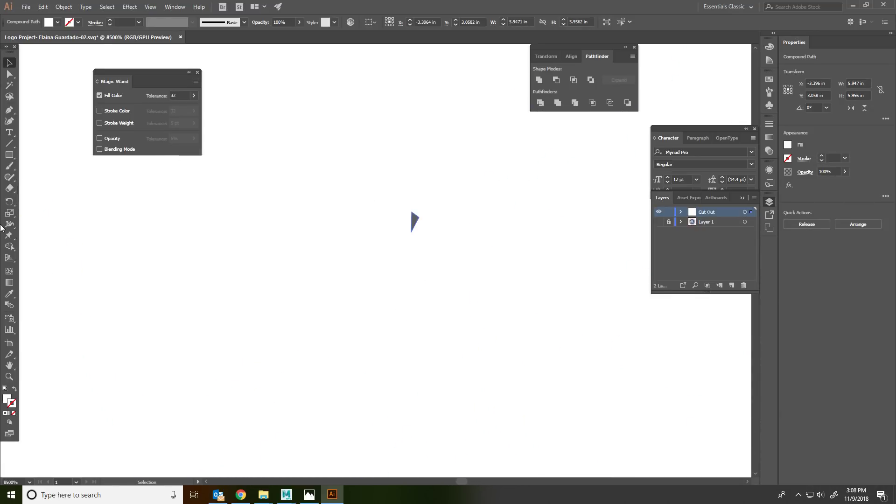
click(9, 246)
mouse_move(376, 222)
mouse_down()
mouse_move(431, 228)
mouse_move(412, 220)
mouse_move(422, 222)
mouse_up()
scroll(440, 220, down, 5)
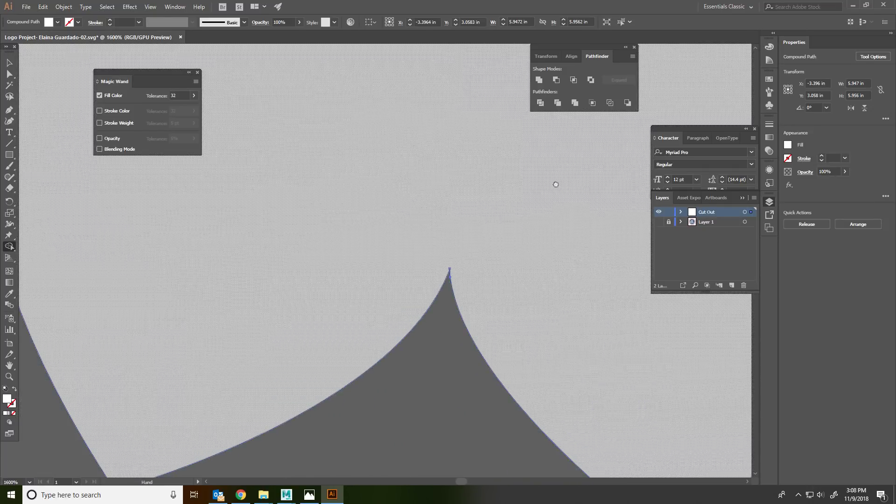
drag(545, 186, 283, 280)
drag(336, 282, 381, 282)
drag(487, 223, 161, 329)
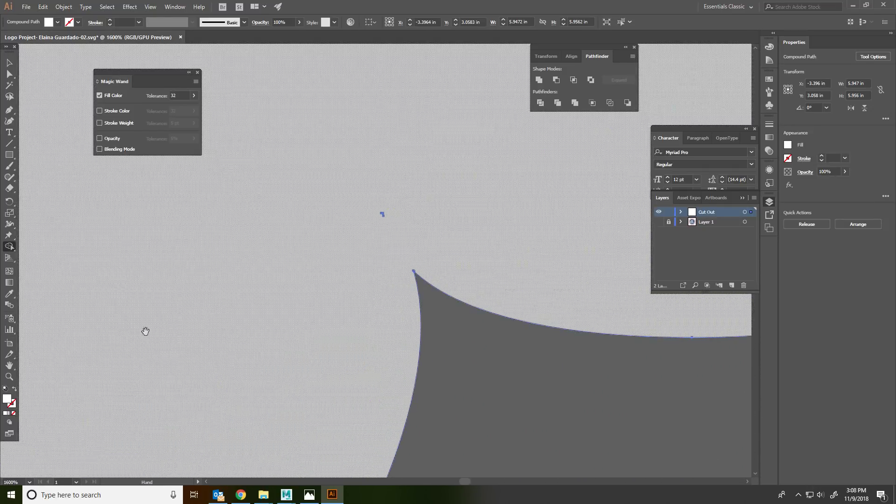
drag(367, 224, 396, 212)
drag(469, 180, 174, 330)
drag(399, 180, 395, 350)
drag(389, 289, 387, 258)
drag(518, 196, 276, 328)
drag(331, 231, 452, 382)
mouse_move(495, 255)
mouse_down()
mouse_move(507, 232)
mouse_move(367, 331)
mouse_move(355, 164)
mouse_move(374, 184)
mouse_up()
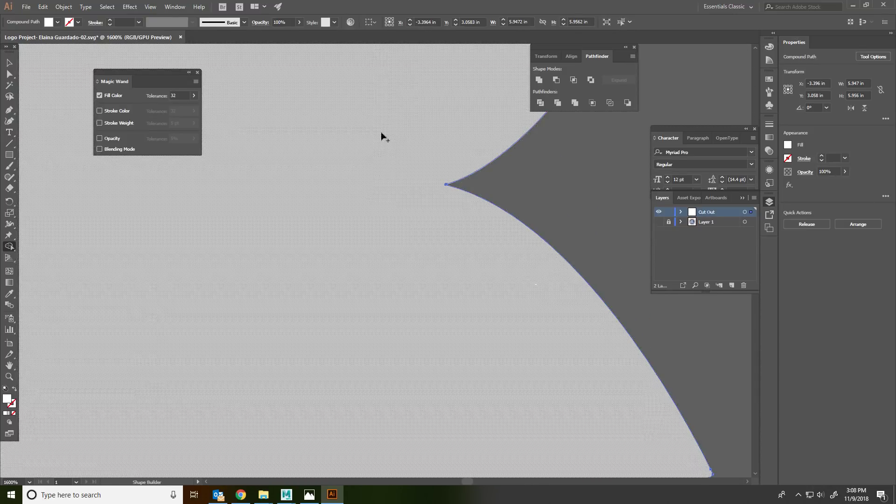
Step: Fill the remaining gaps near the petal notches along the silhouette's upper-right edge with Shape Builder
drag(380, 105, 411, 338)
drag(363, 65, 342, 284)
drag(300, 189, 289, 174)
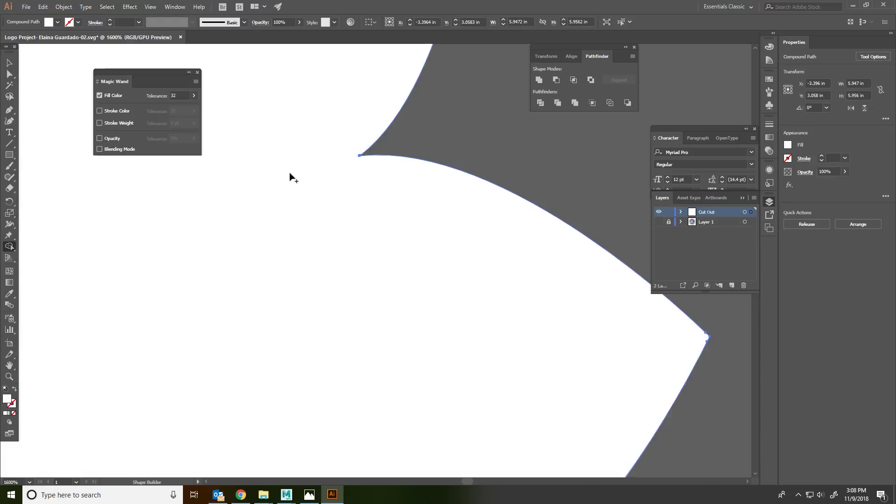
drag(242, 125, 434, 406)
drag(288, 183, 500, 334)
drag(465, 269, 429, 238)
drag(726, 454, 608, 400)
drag(363, 230, 315, 191)
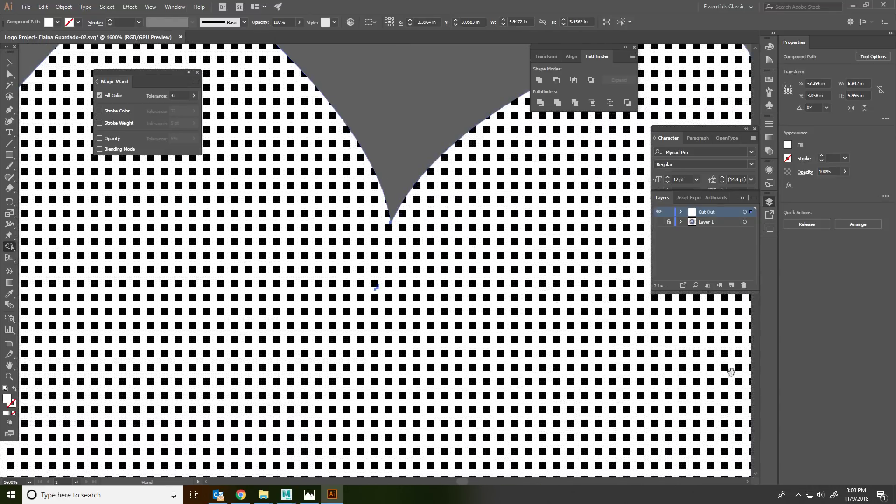
Step: Close the leftover gaps near the top and upper-left petal notches with Shape Builder
drag(391, 289, 352, 284)
drag(267, 304, 555, 239)
drag(215, 265, 232, 269)
drag(196, 314, 469, 225)
drag(285, 262, 487, 139)
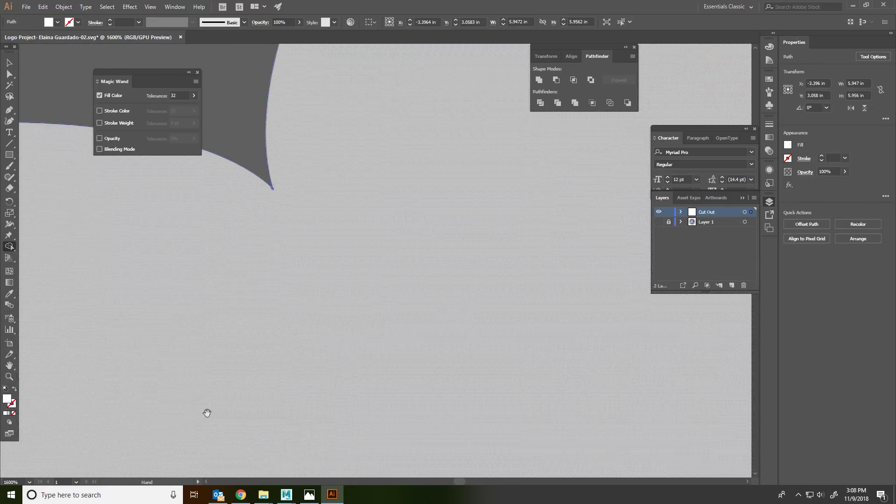
drag(208, 412, 402, 130)
drag(294, 373, 316, 232)
scroll(316, 232, down, 11)
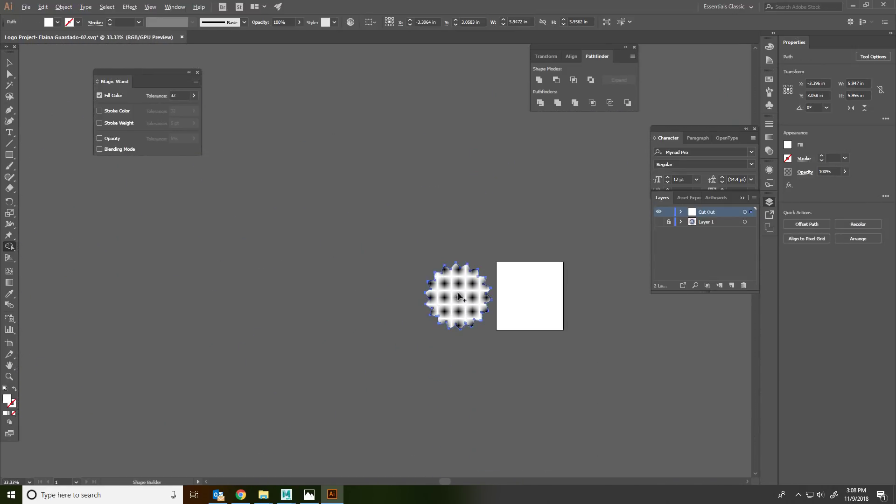
key(alt+space)
key(Escape)
alt+click(470, 314)
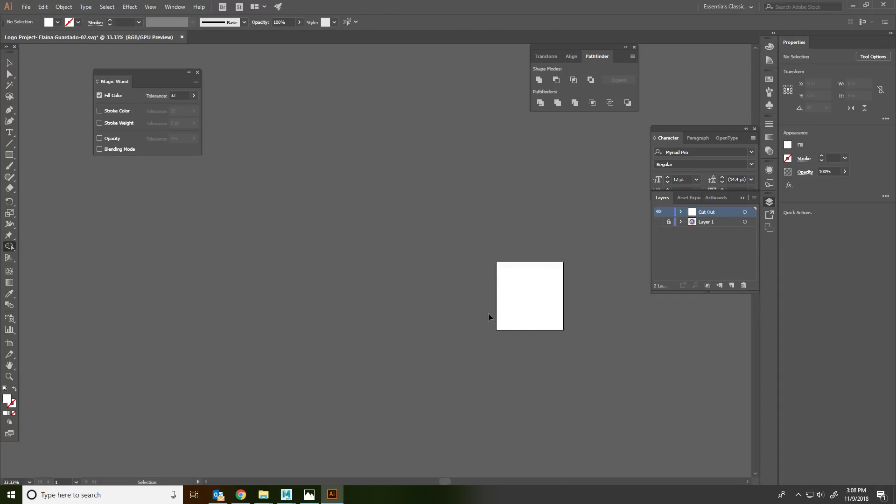
key(ctrl+z)
Step: Select the united flower silhouette with the Selection tool
scroll(504, 327, up, 4)
scroll(280, 237, down, 2)
click(6, 62)
click(429, 122)
scroll(466, 187, left, 4)
click(447, 263)
scroll(443, 303, up, 2)
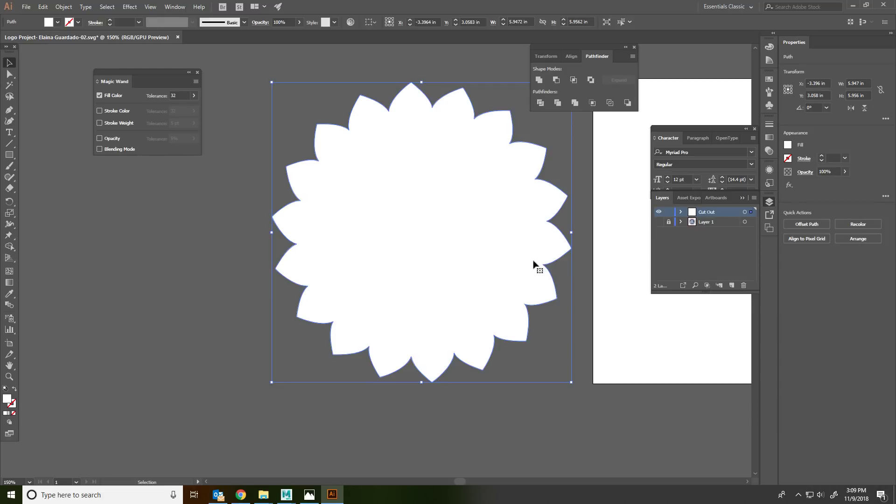
Step: Open the file browser for loading another swatch library from disk
click(769, 79)
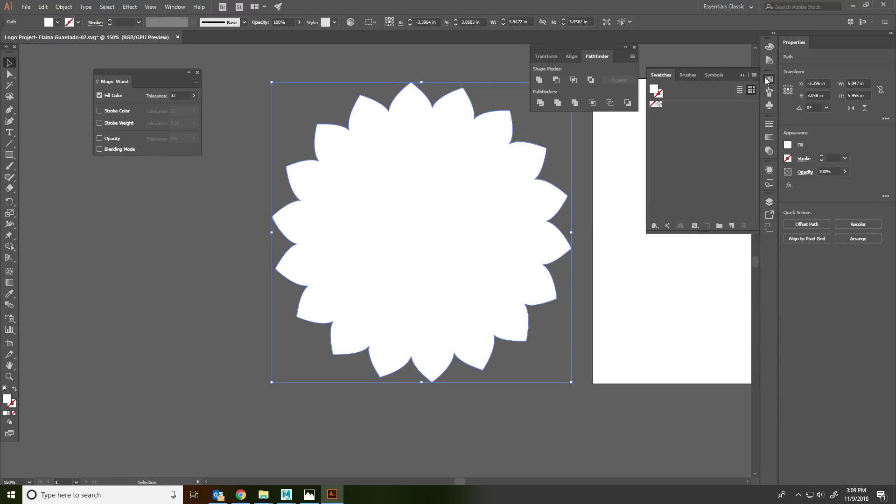
click(654, 226)
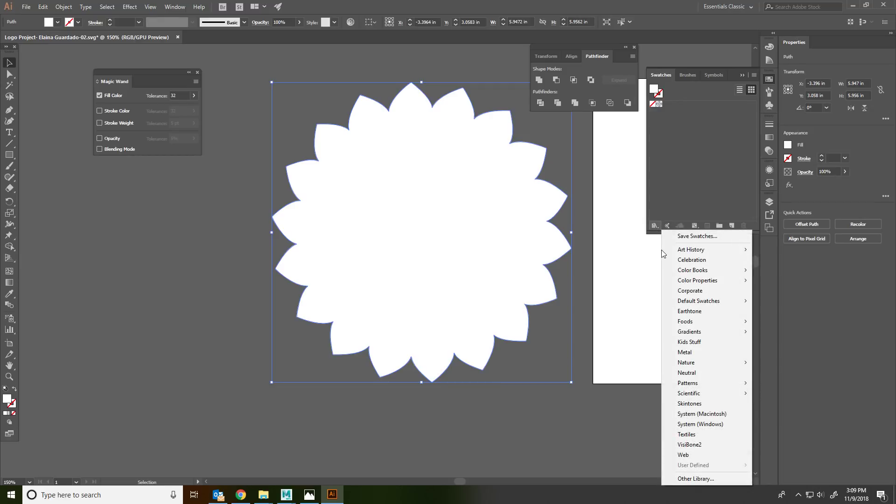
mouse_move(666, 253)
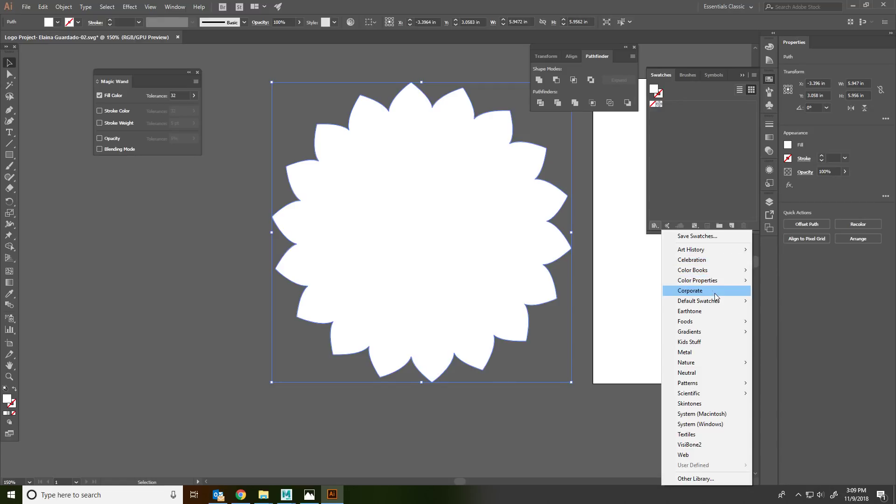
mouse_move(717, 303)
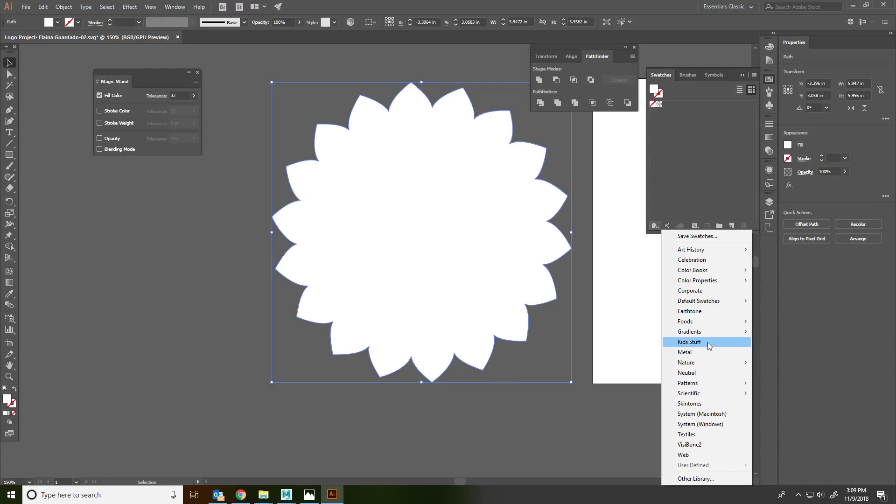
mouse_move(710, 270)
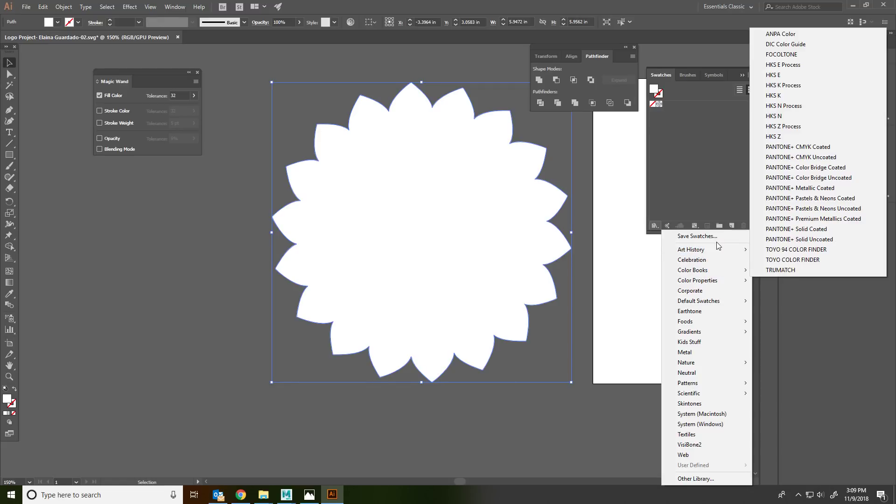
click(695, 479)
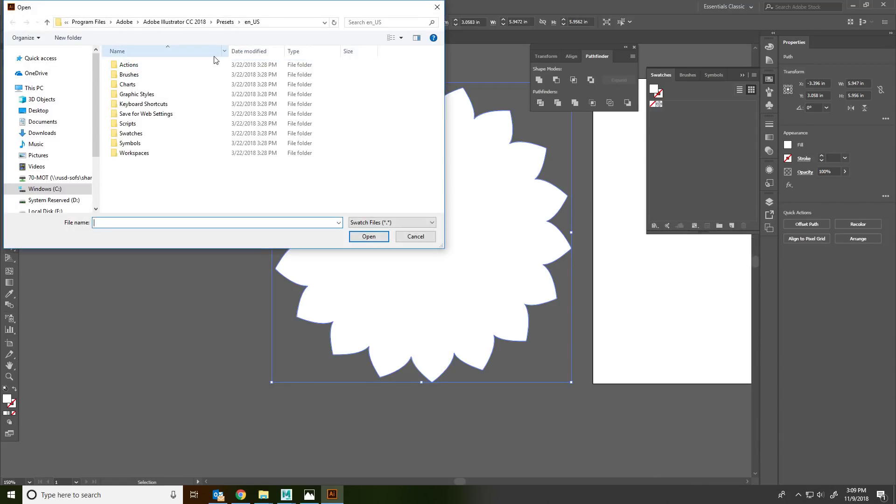
Step: Browse to the graphic design folder on Local Disk (E:) in the library file dialog
scroll(47, 131, down, 2)
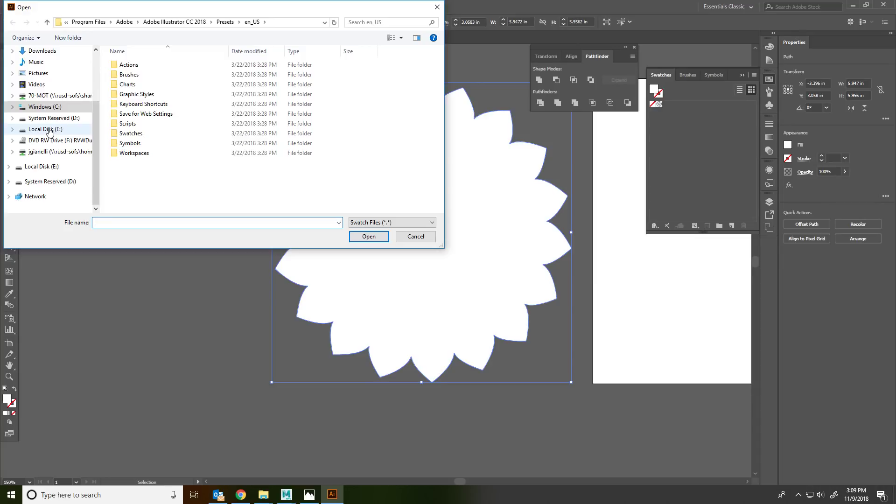
scroll(48, 133, up, 2)
click(13, 123)
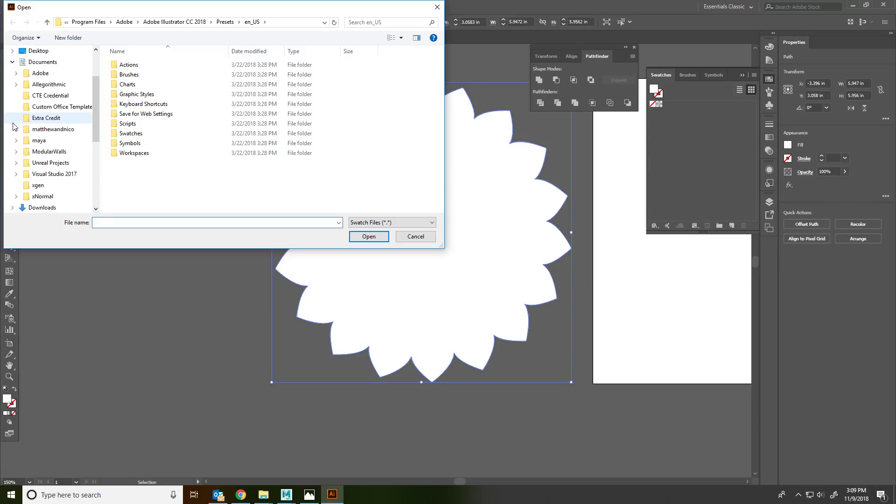
scroll(43, 128, up, 2)
scroll(27, 93, down, 2)
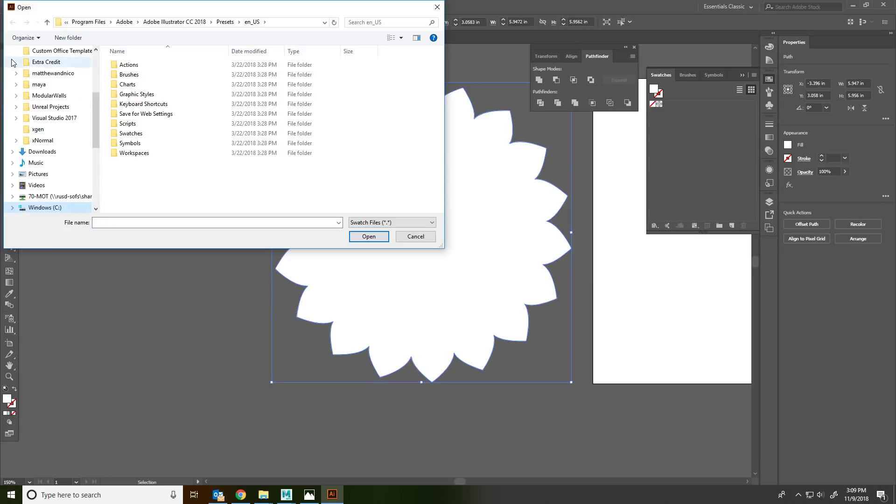
scroll(16, 70, up, 3)
click(10, 59)
click(46, 125)
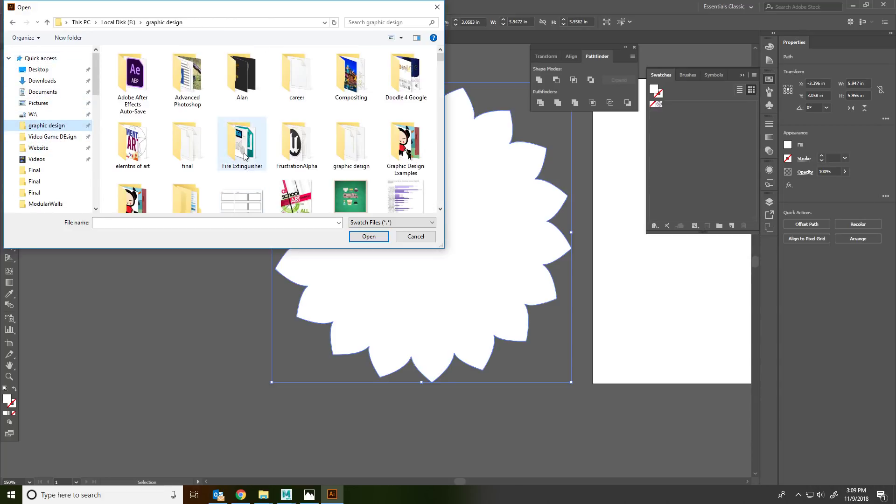
Step: Load the Roland VersaWorks swatch library from the Illustrator subfolder of SpotColorLibrary
scroll(260, 131, down, 1)
scroll(259, 131, up, 1)
scroll(216, 103, down, 2)
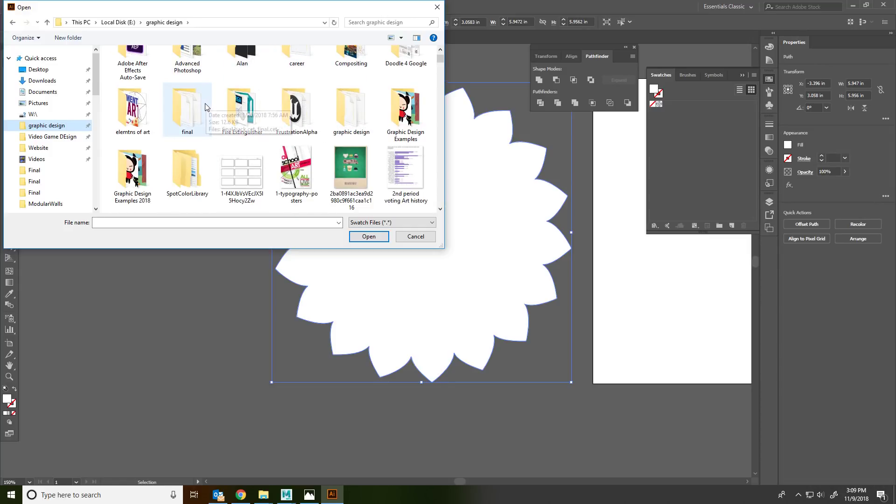
double_click(197, 192)
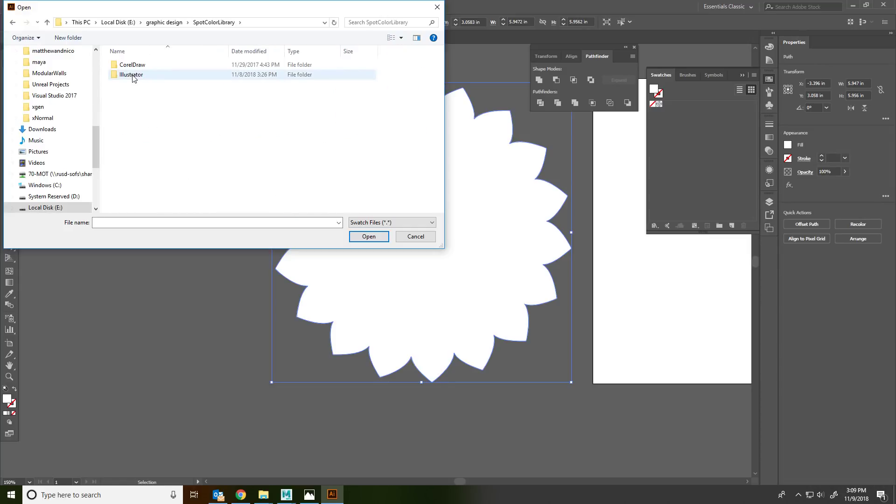
double_click(132, 76)
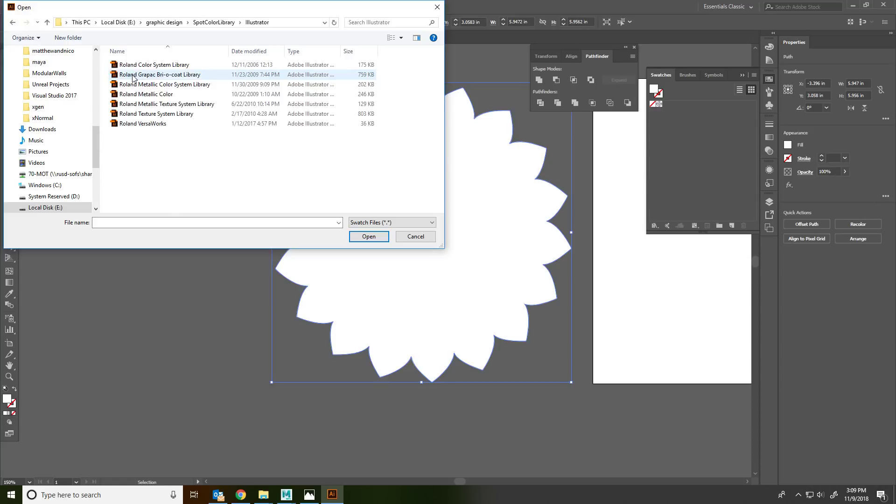
double_click(152, 124)
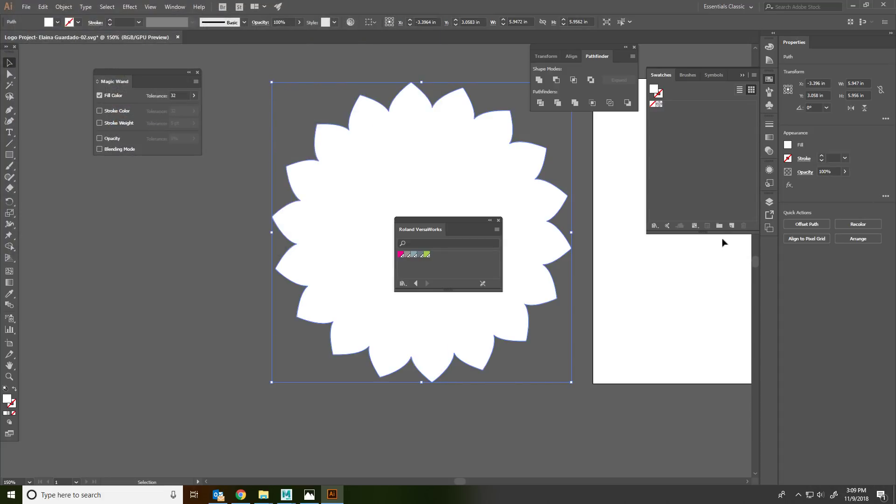
Step: Fill the silhouette with the CutContour swatch and move the Roland VersaWorks library clear of the artwork
click(400, 255)
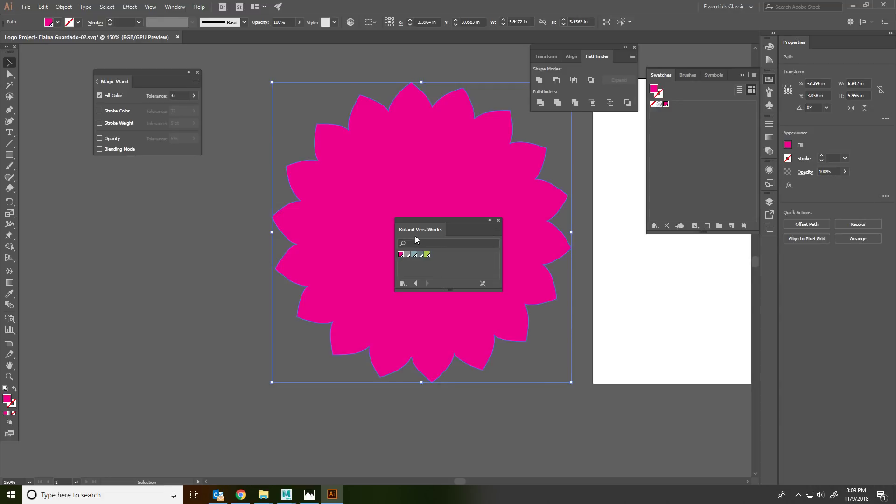
drag(416, 234, 646, 299)
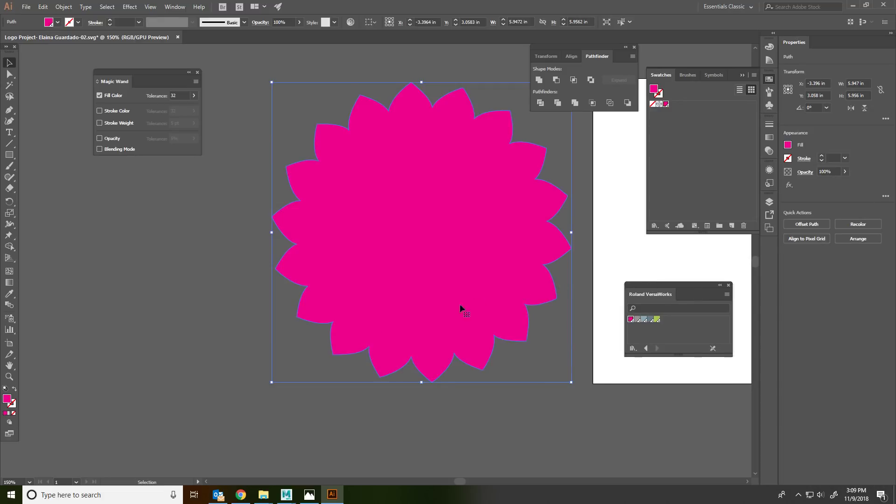
Step: Examine the hex code of the silhouette's fill in the Color Picker without changing the color
double_click(7, 399)
click(501, 299)
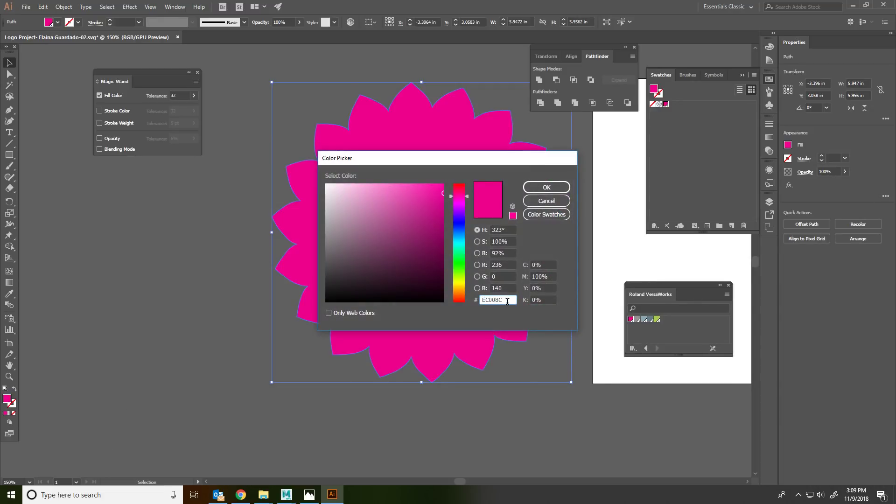
drag(507, 300, 416, 297)
click(503, 299)
click(546, 201)
double_click(6, 399)
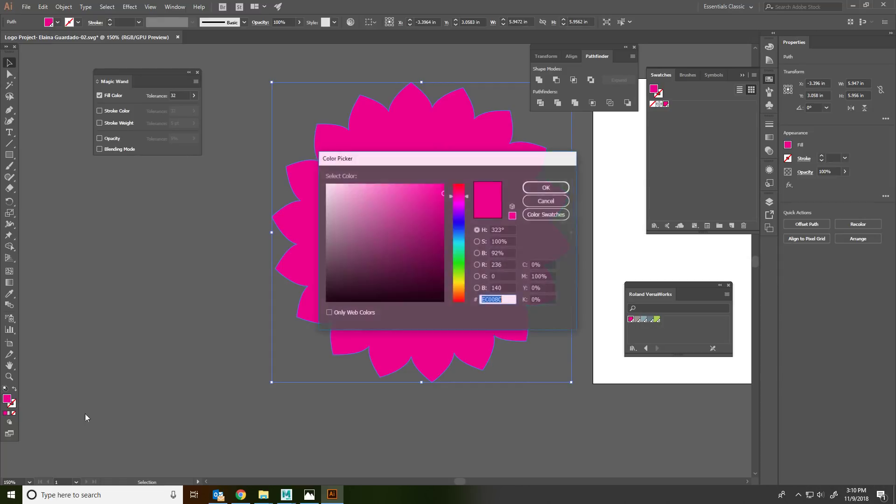
click(507, 299)
click(554, 204)
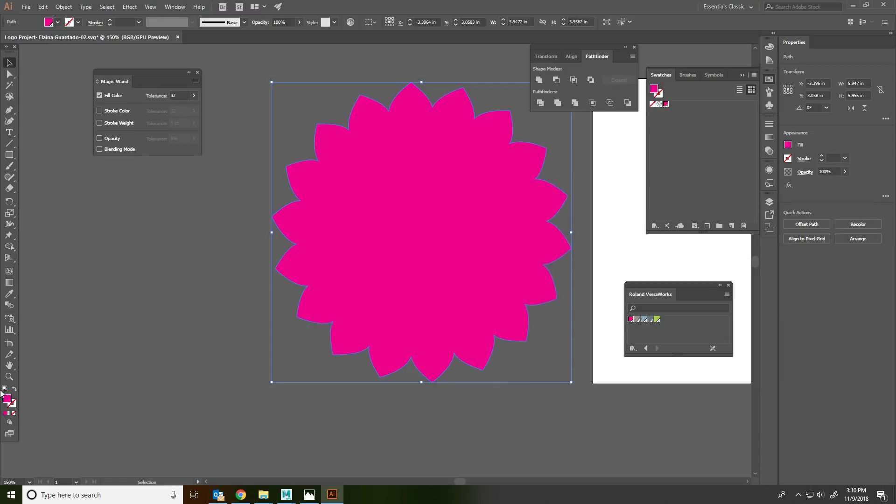
Step: Swap the silhouette's fill and stroke so CutContour is on the outline, set the stroke weight to 0.5 pt, and deselect it
click(14, 388)
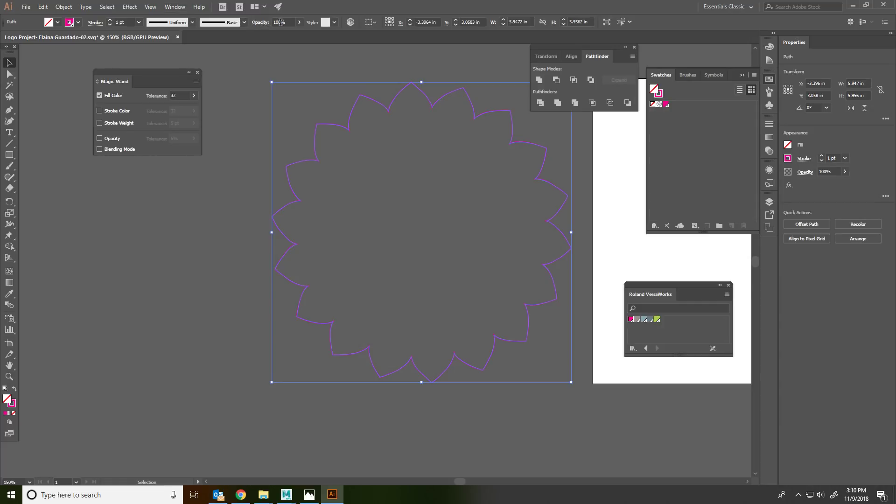
click(117, 21)
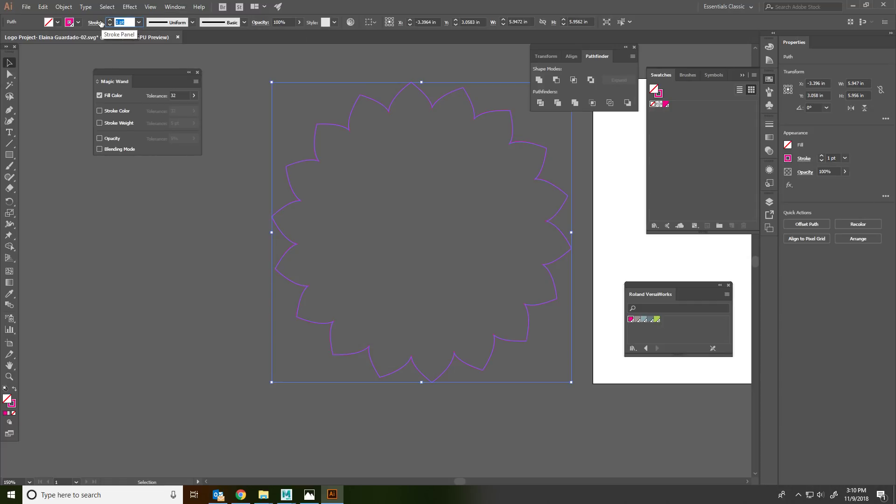
text(.5)
key(Return)
click(111, 57)
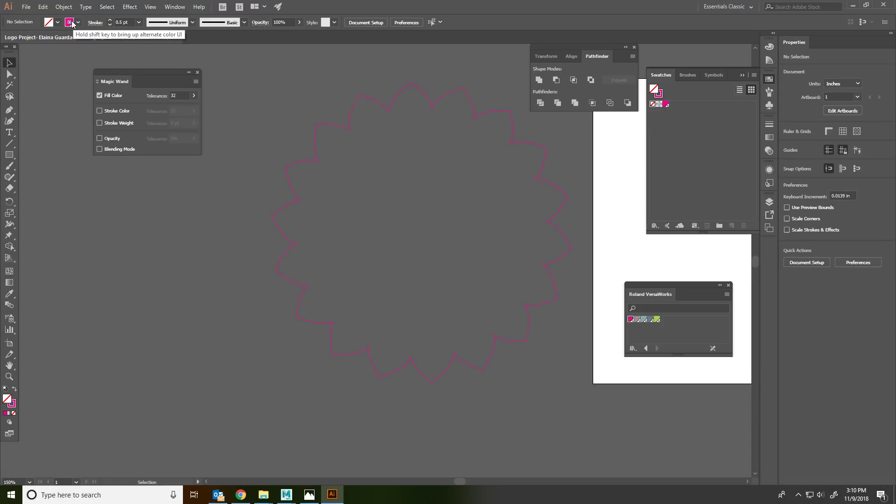
Step: Check the stroke's color values in the Color Picker without changing them
double_click(12, 404)
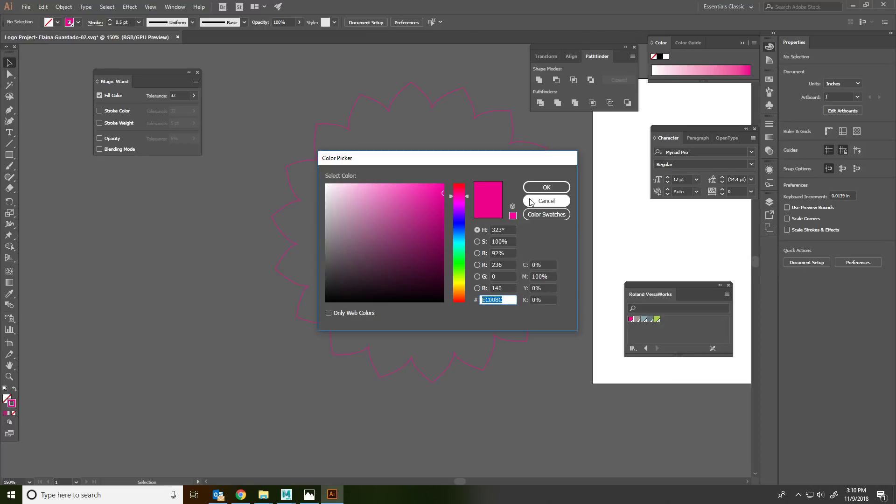
click(547, 201)
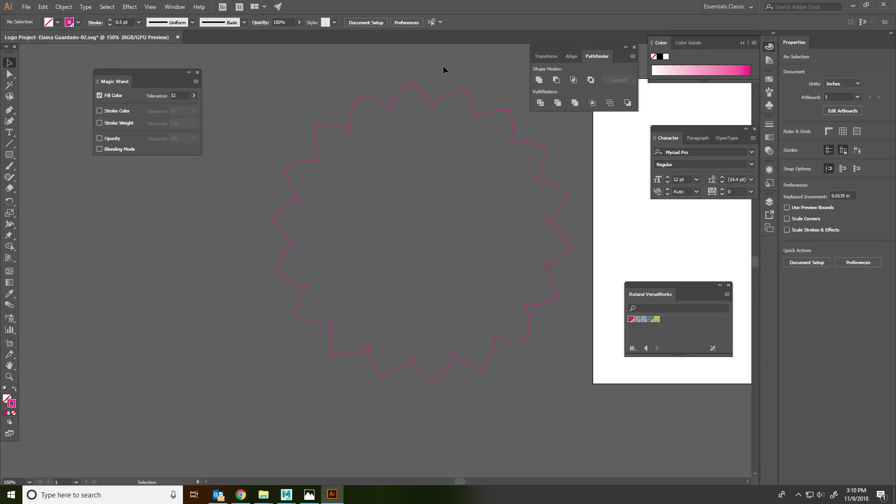
Step: Bring back the layer list and make Layer 1 visible beneath the Cut Out layer
key(alt)
click(175, 7)
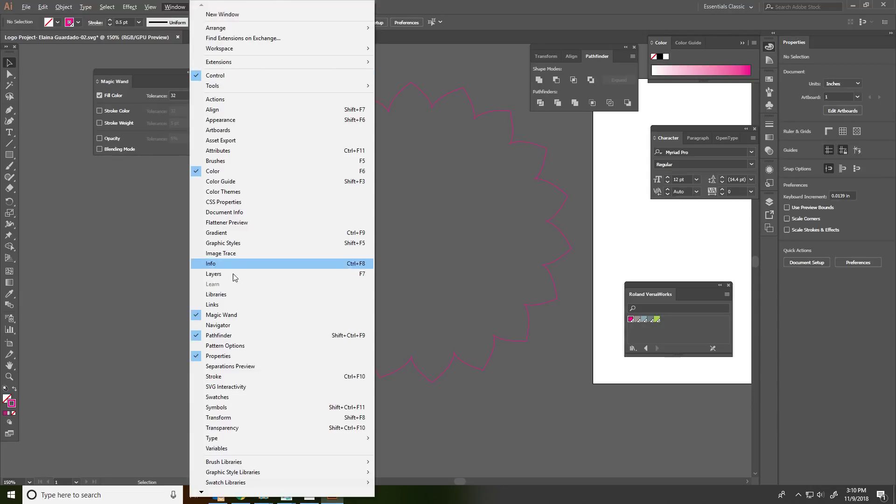
click(232, 275)
click(658, 222)
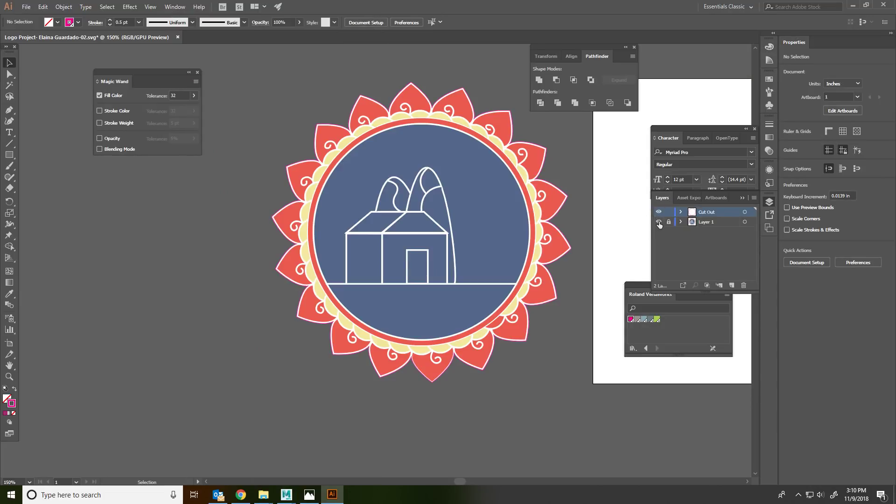
Step: Toggle the Cut Out layer's visibility repeatedly to compare the logo with and without its contour, leaving it visible
click(659, 211)
click(659, 212)
click(660, 213)
click(659, 212)
click(660, 212)
click(659, 212)
click(660, 212)
click(26, 7)
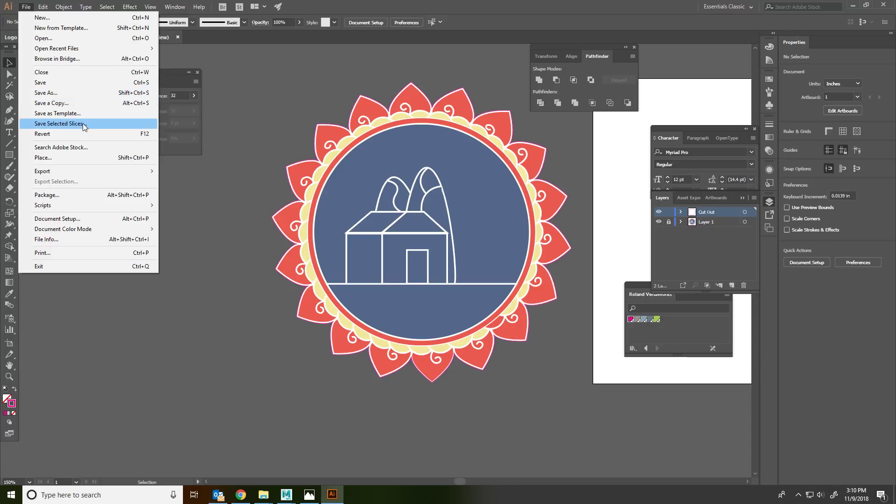
click(66, 93)
click(138, 215)
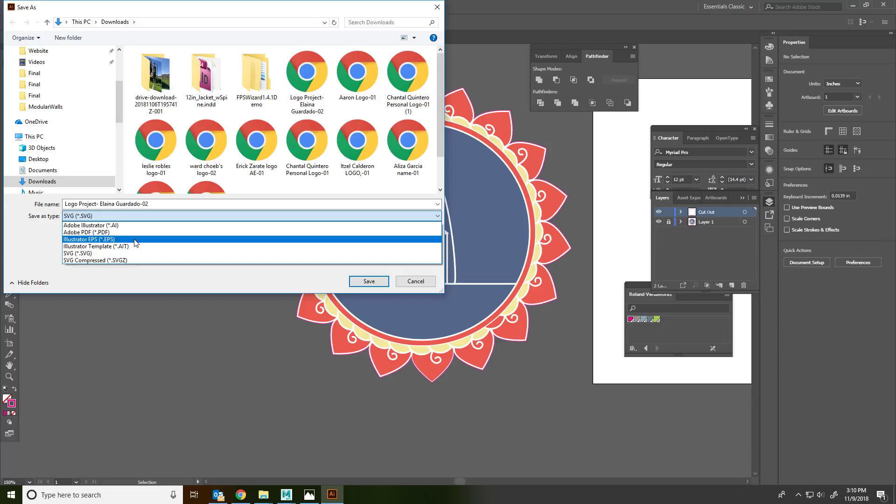
click(135, 240)
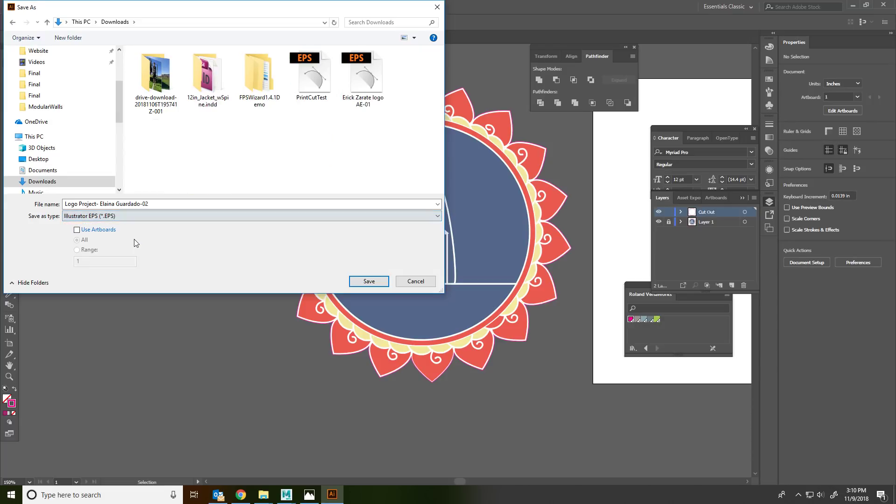
click(75, 170)
click(162, 204)
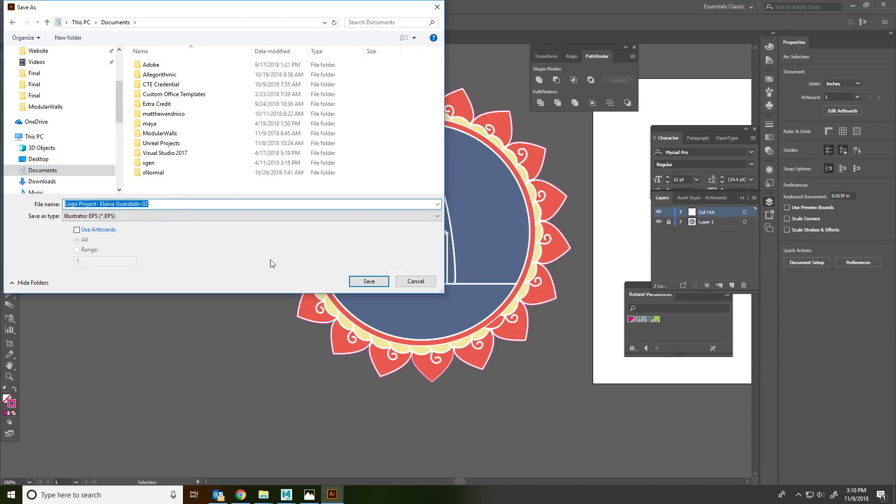
click(361, 282)
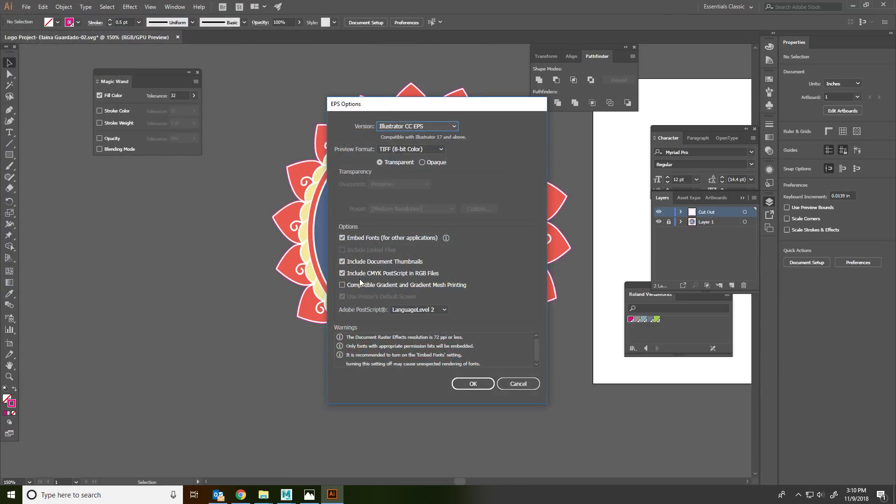
click(527, 386)
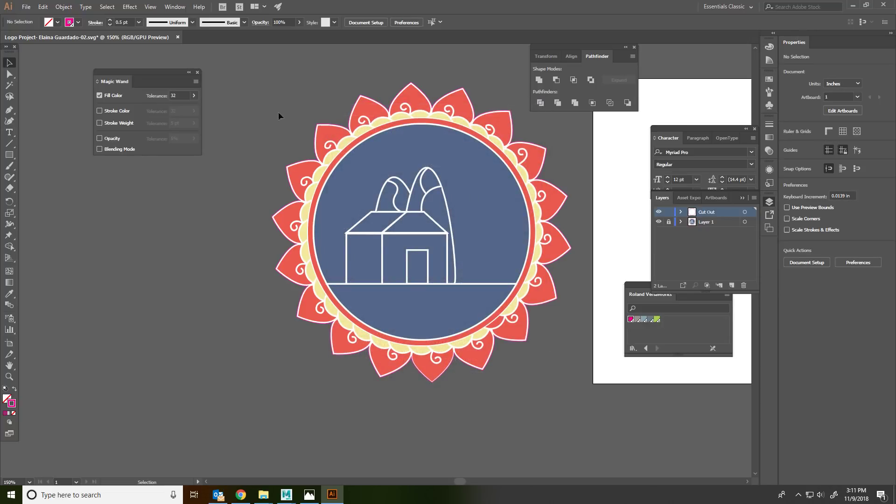
Step: Unlock Layer 1 and move the whole logo with its cut outline about 0.46 in farther from the artboard
drag(517, 369, 518, 370)
drag(551, 235, 411, 306)
scroll(410, 305, down, 3)
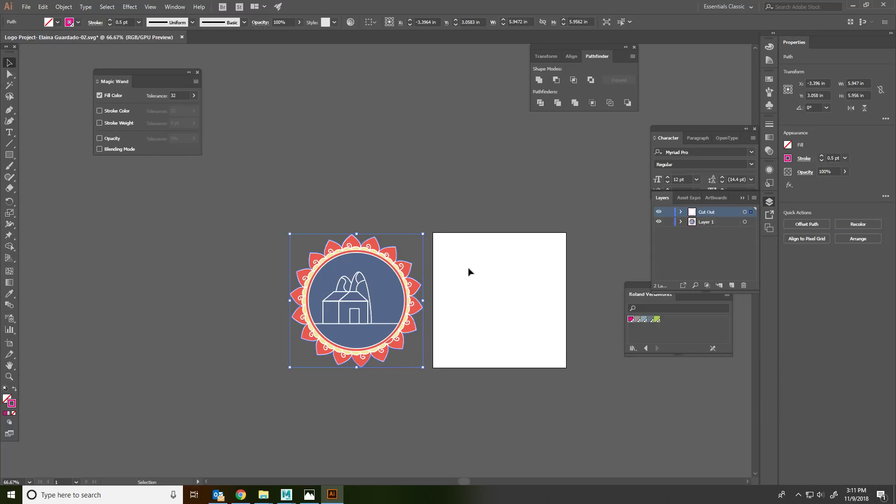
drag(404, 203, 360, 282)
scroll(343, 314, down, 1)
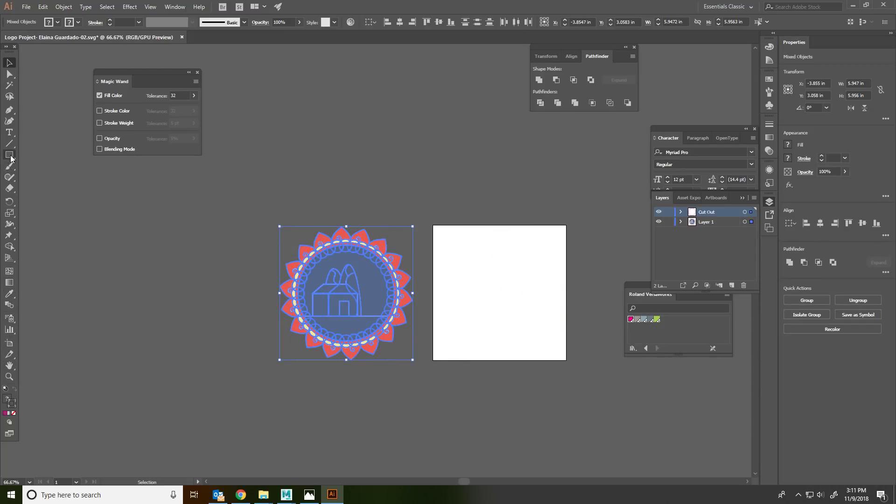
Step: Create a new artboard fitted to the logo, about 5.96 in square, and delete the original empty artboard
click(9, 343)
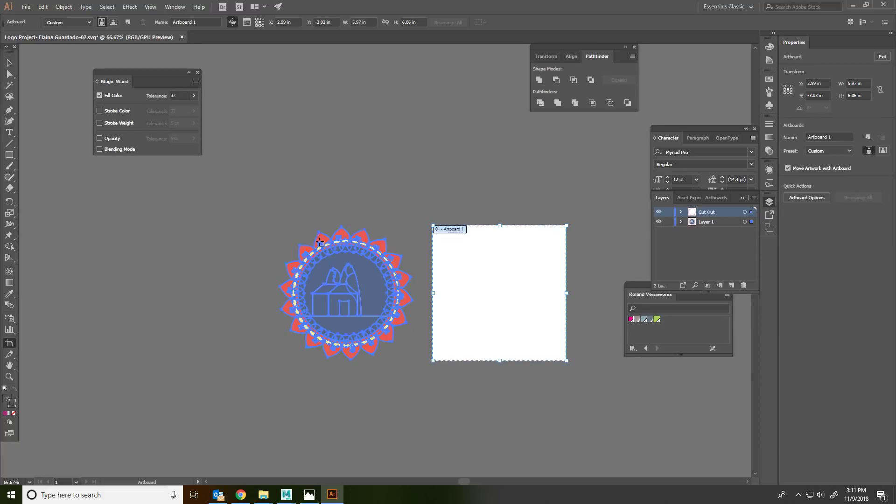
click(325, 242)
key(ctrl+z)
drag(314, 232, 332, 251)
key(Delete)
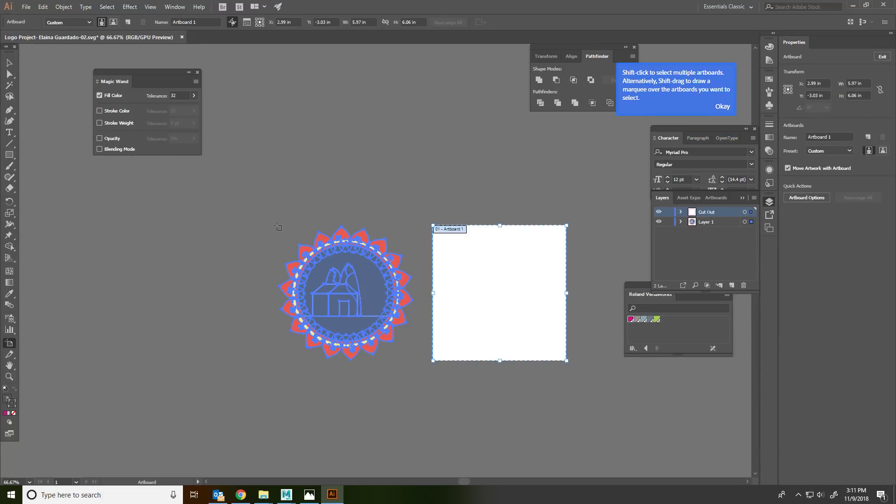
click(291, 264)
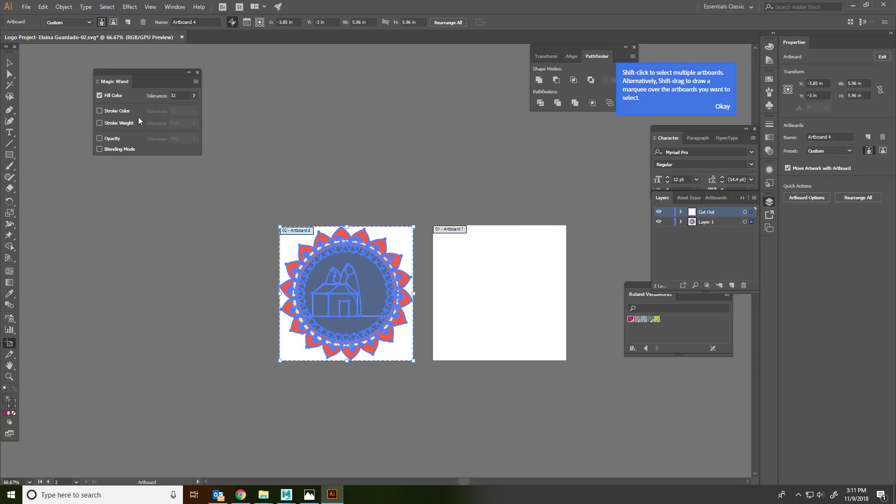
click(546, 236)
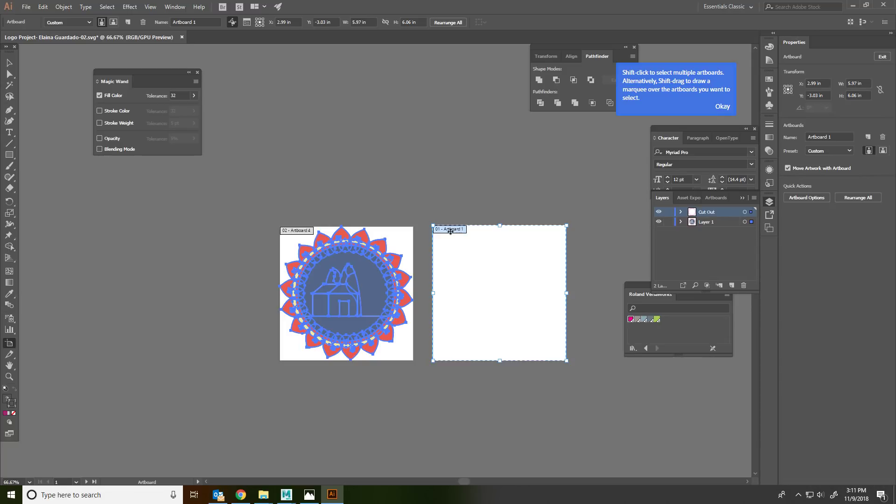
key(Delete)
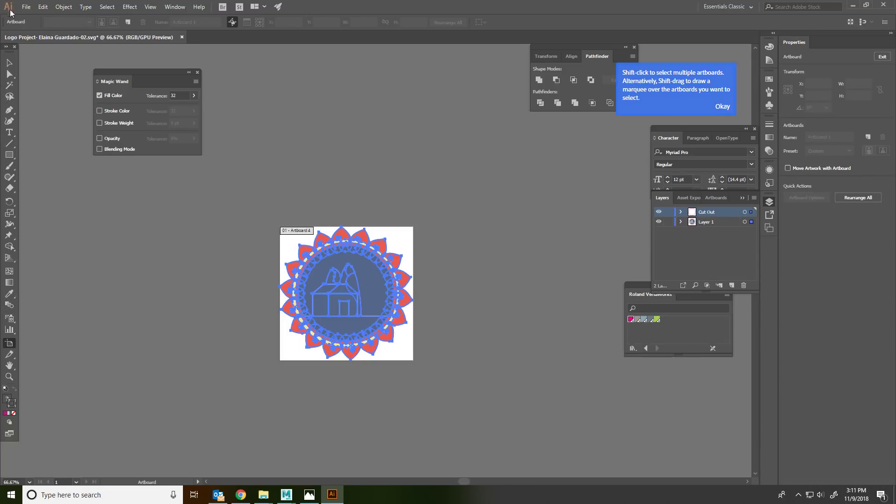
click(9, 62)
Step: Start saving the document as an Illustrator EPS in the Documents folder, with Use Artboards enabled for all artboards
click(26, 6)
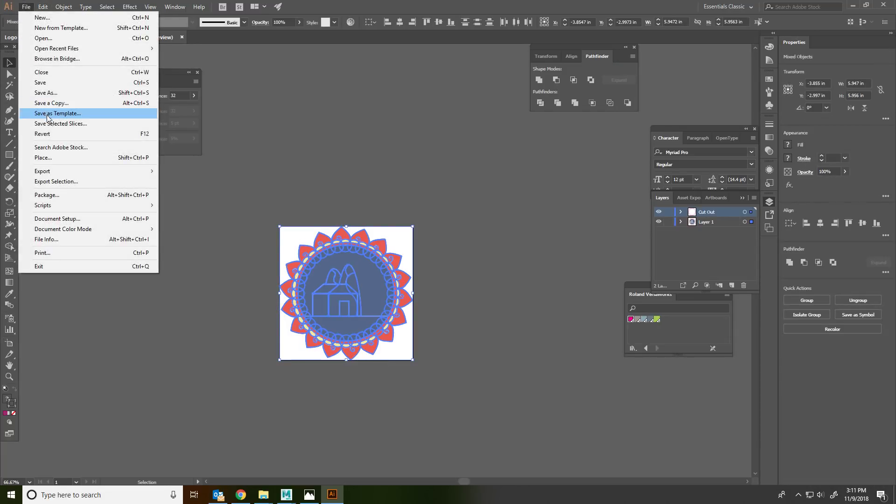
click(47, 92)
click(119, 216)
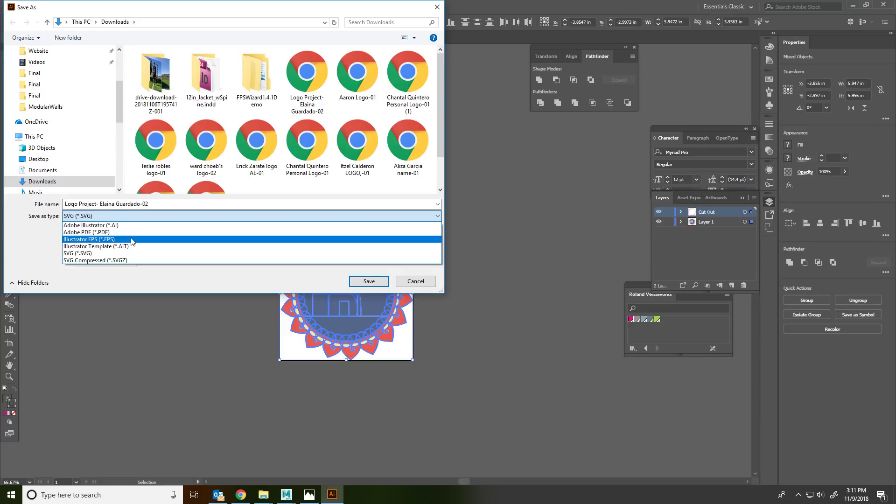
click(132, 240)
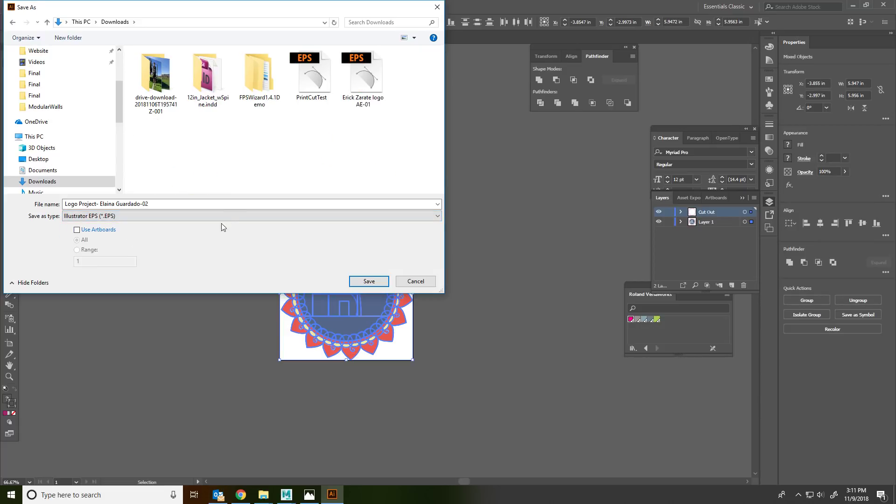
click(77, 230)
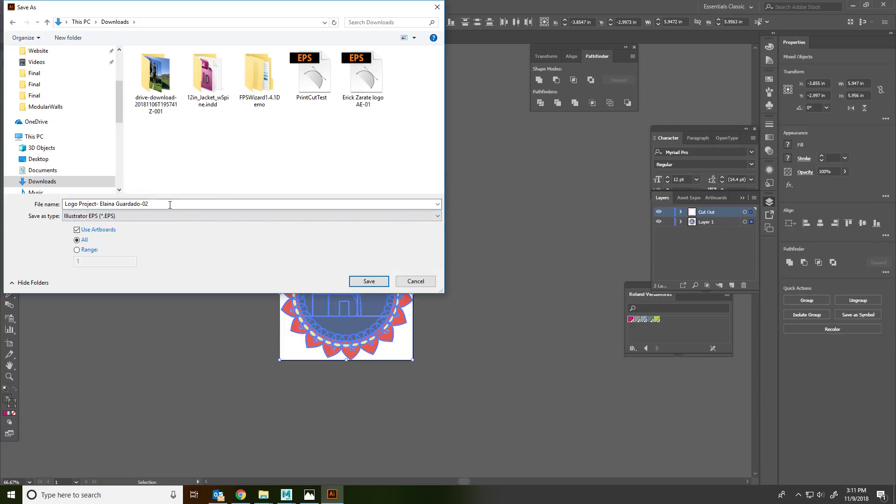
click(42, 170)
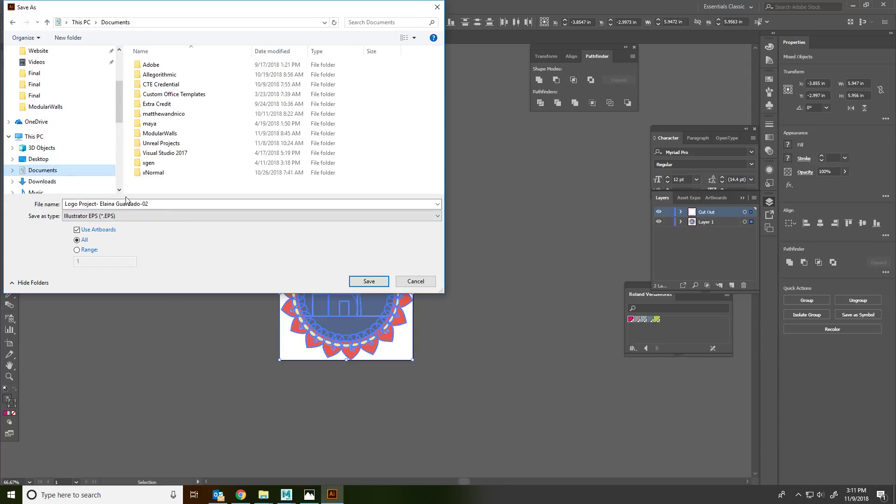
click(369, 281)
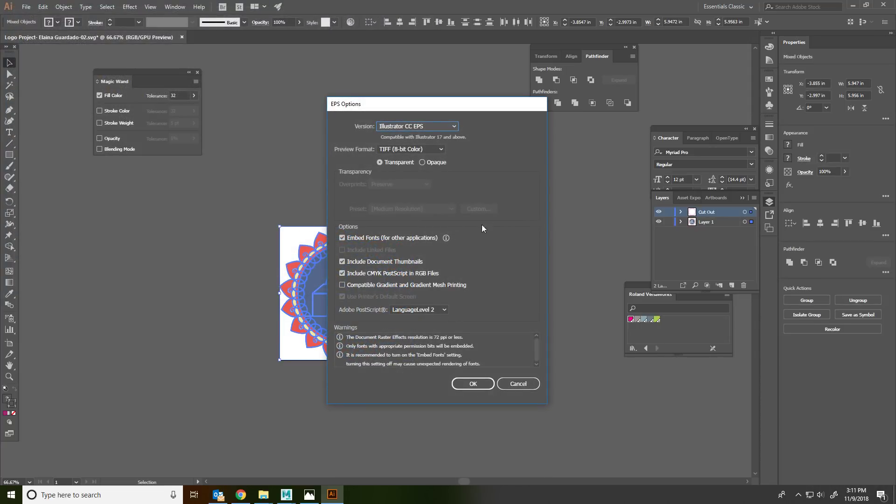
Step: Choose the TIFF (8-bit Color) preview format in the EPS options and complete the save
click(431, 148)
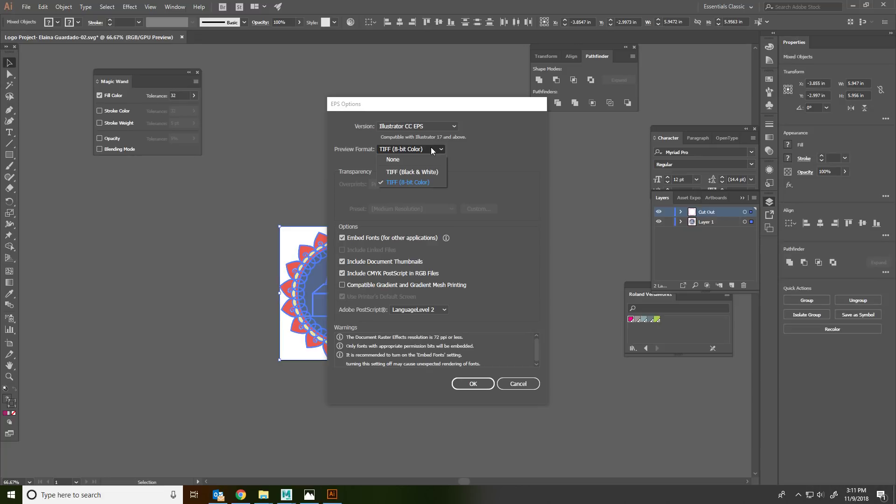
click(431, 148)
click(430, 147)
click(410, 181)
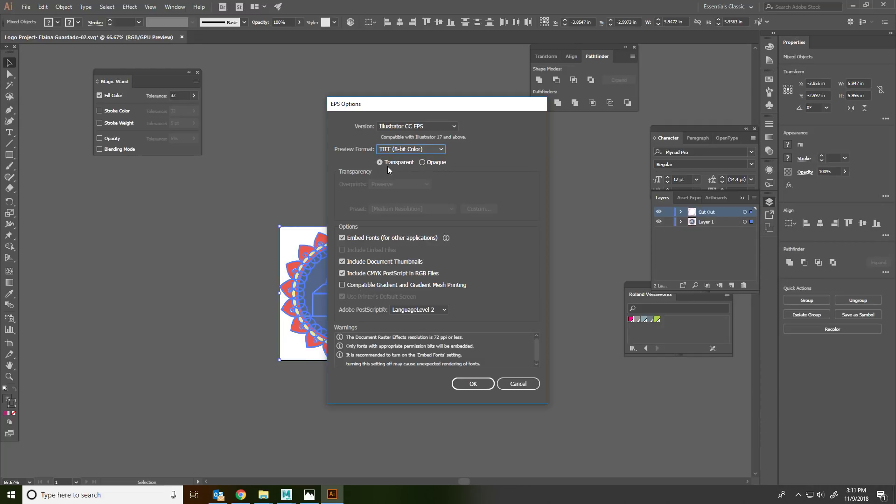
click(466, 385)
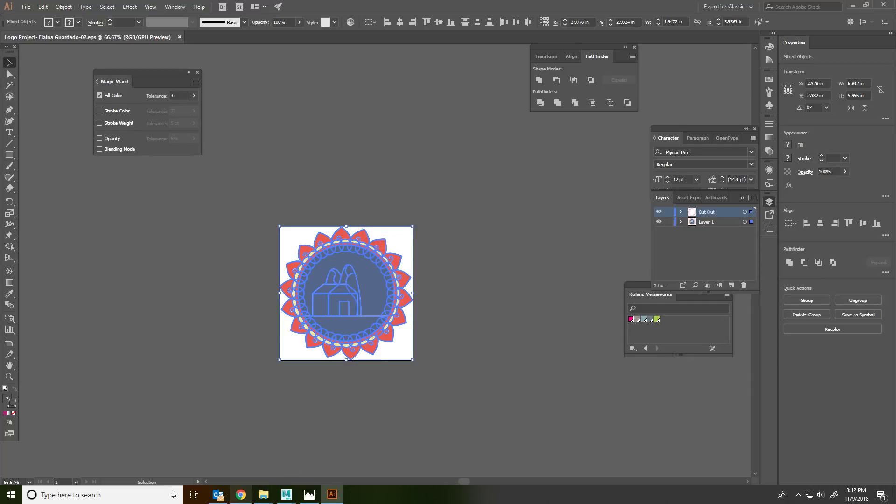
Step: Switch to Roland VersaWorks Dual and delete the PrintCutTest.eps job from Queue A
key(super)
click(11, 495)
click(79, 214)
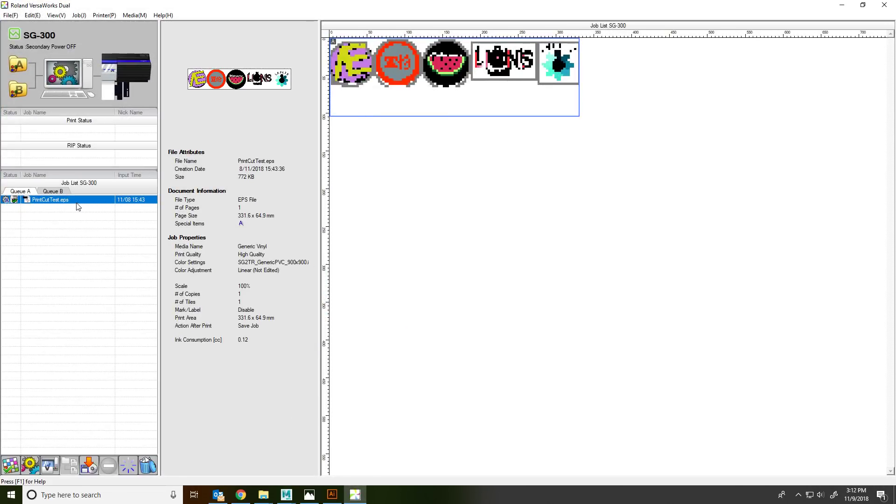
key(Delete)
click(439, 262)
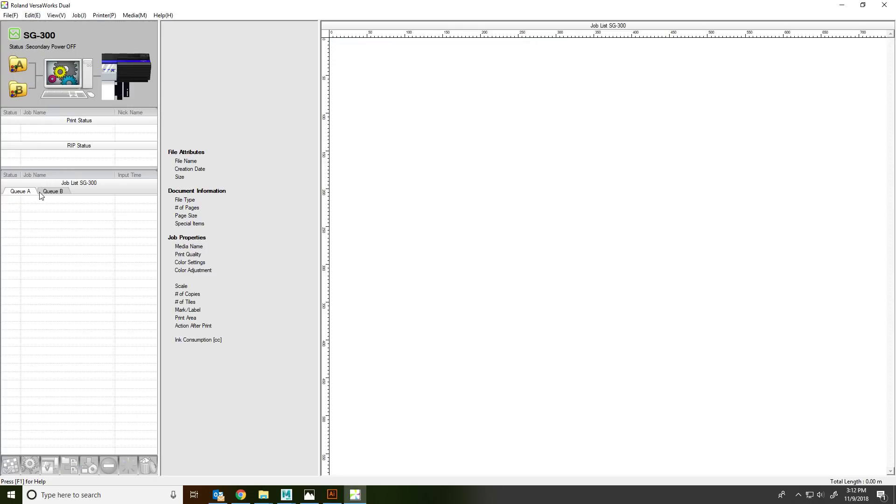
Step: Add the saved logo EPS whose file name ends in -02-01 from the Documents folder to Queue A
click(10, 15)
click(32, 26)
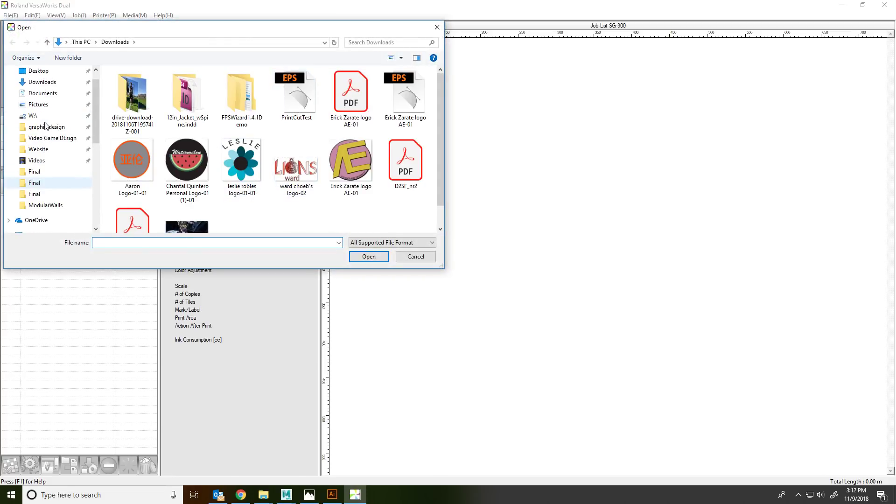
click(42, 93)
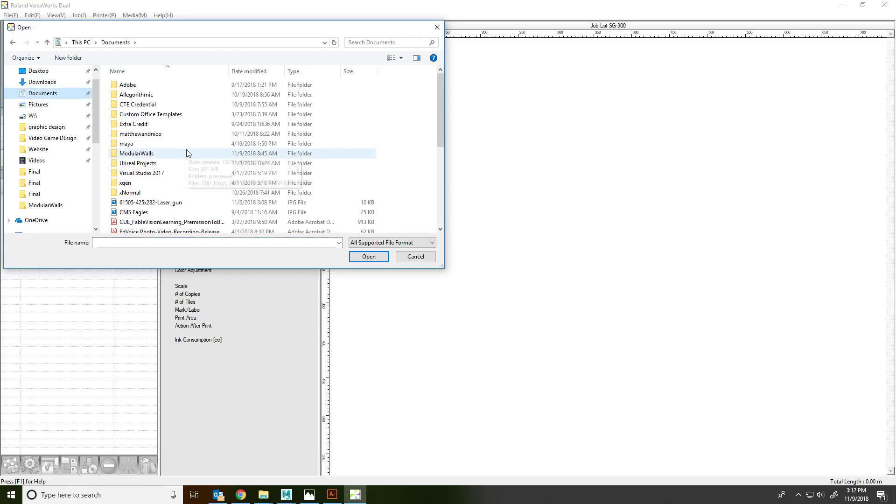
scroll(201, 163, down, 4)
scroll(208, 165, up, 2)
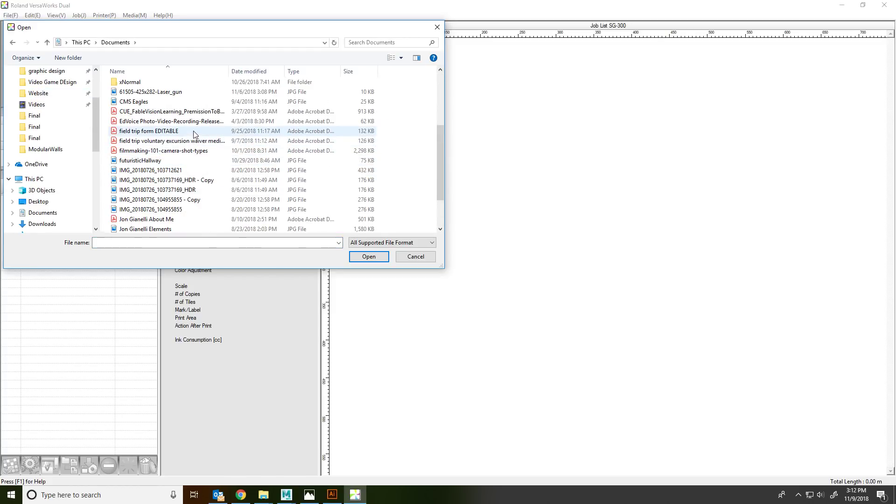
scroll(194, 134, down, 2)
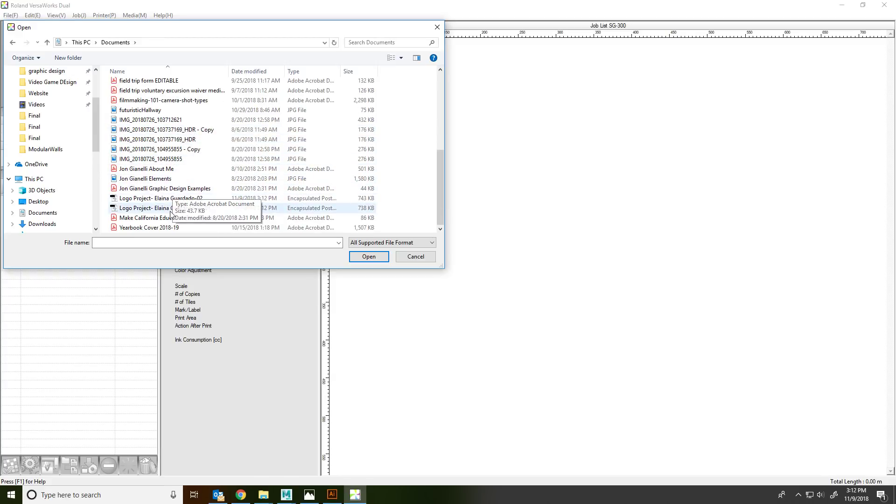
scroll(192, 224, up, 2)
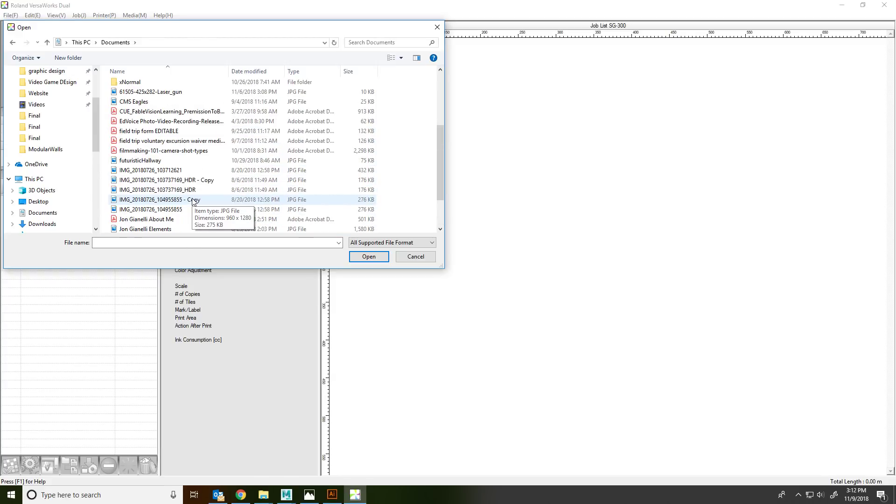
scroll(216, 183, up, 4)
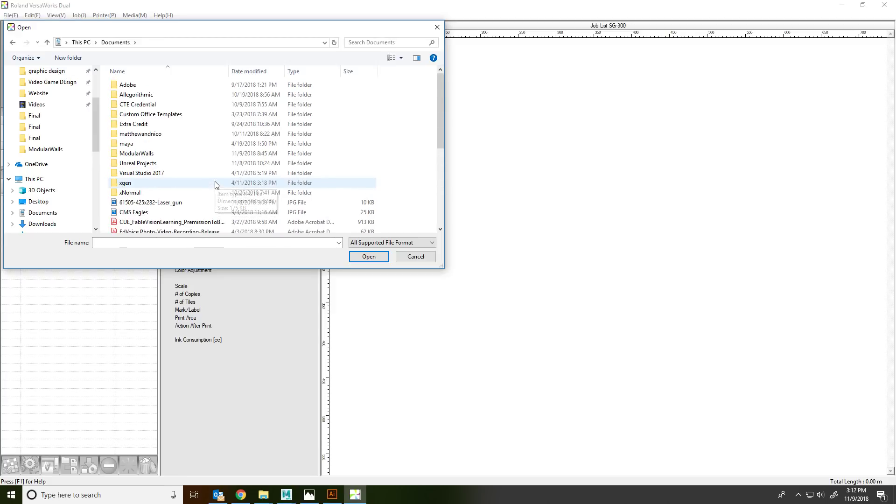
scroll(224, 179, down, 1)
scroll(241, 179, down, 1)
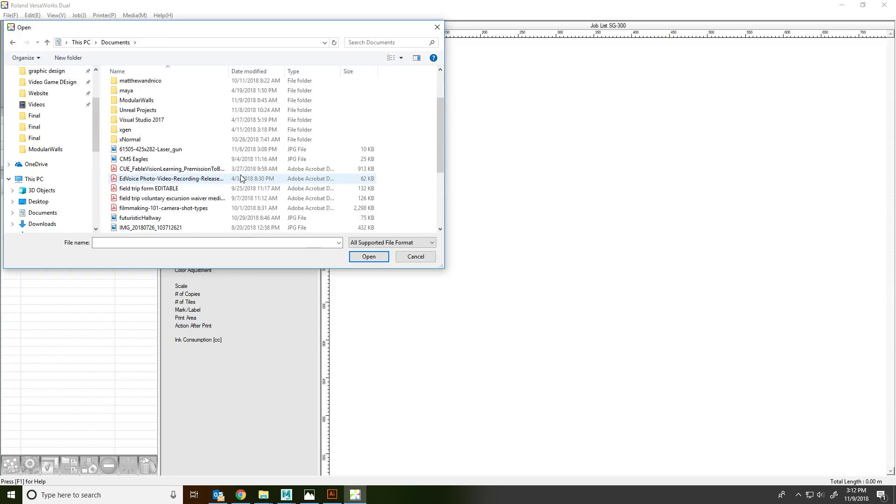
scroll(241, 176, down, 4)
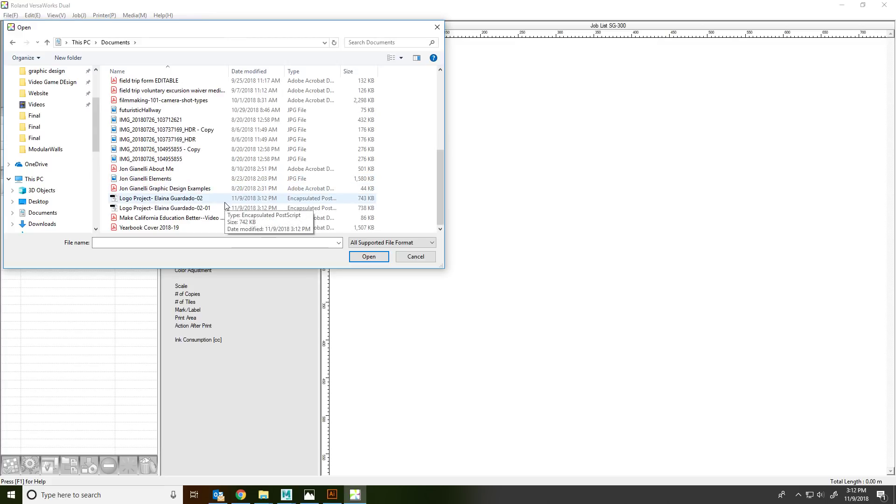
click(225, 203)
double_click(226, 208)
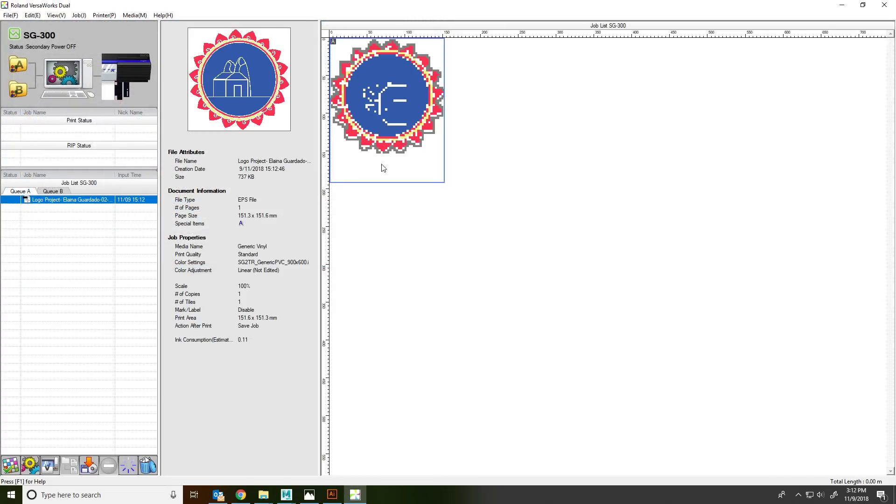
Step: Open the logo job's settings, inspect the cut contour around the petals in the enlarged preview, and close without changes
double_click(363, 90)
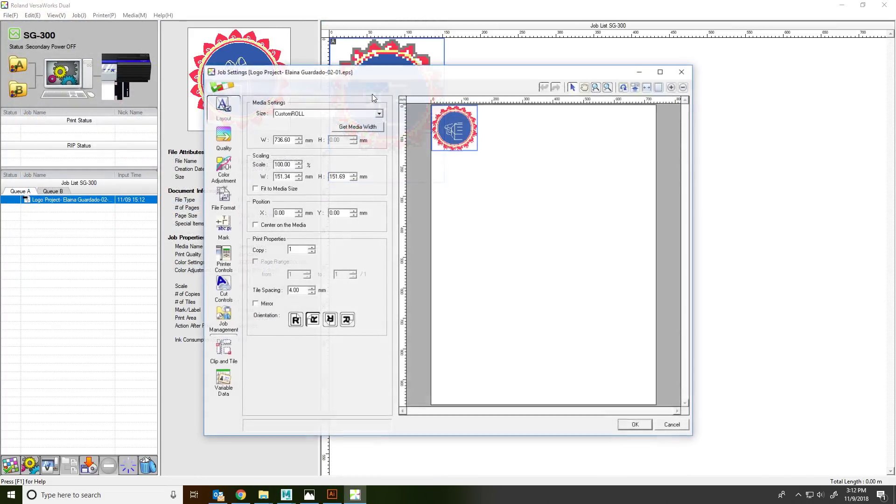
click(595, 87)
click(472, 120)
click(473, 121)
click(473, 120)
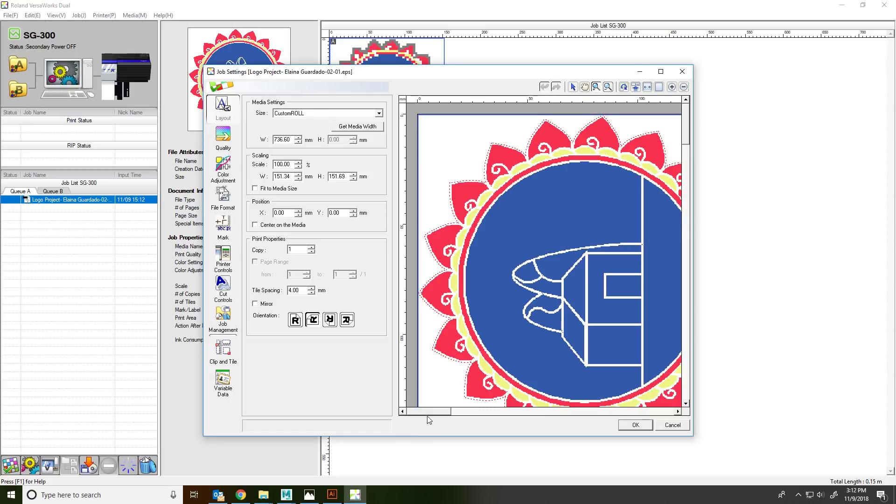
scroll(485, 409, down, 3)
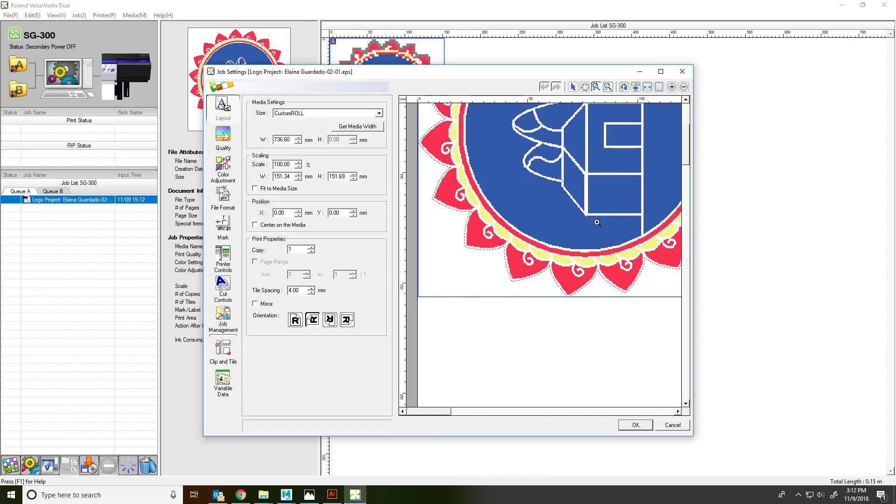
scroll(591, 195, up, 3)
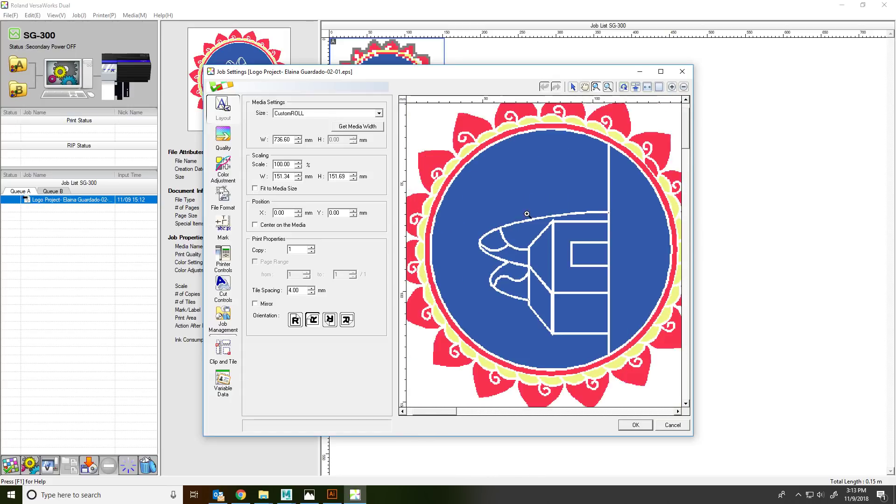
scroll(552, 291, down, 1)
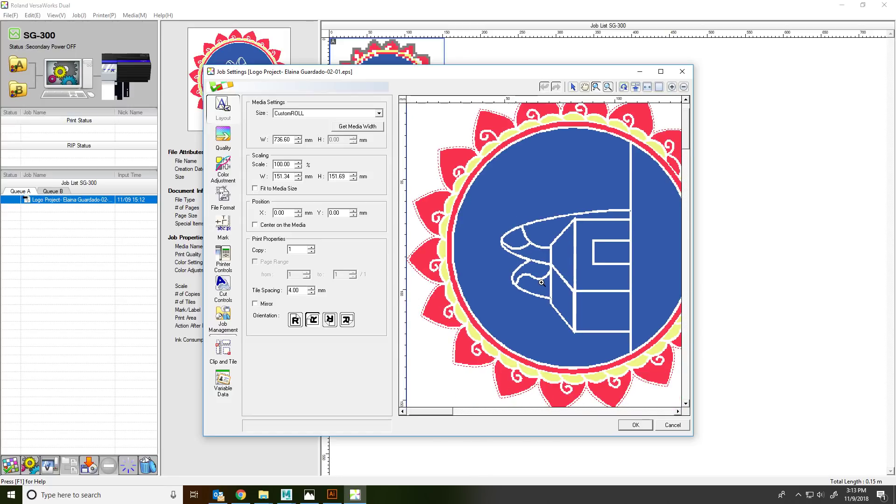
click(668, 426)
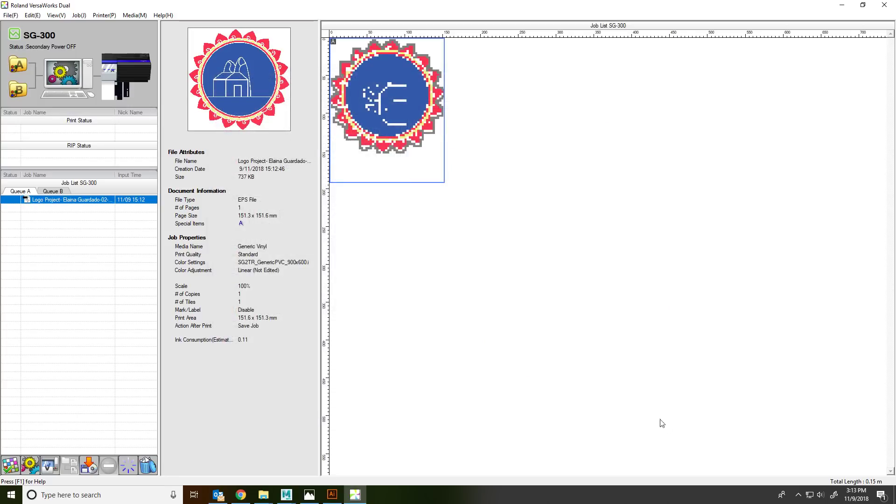